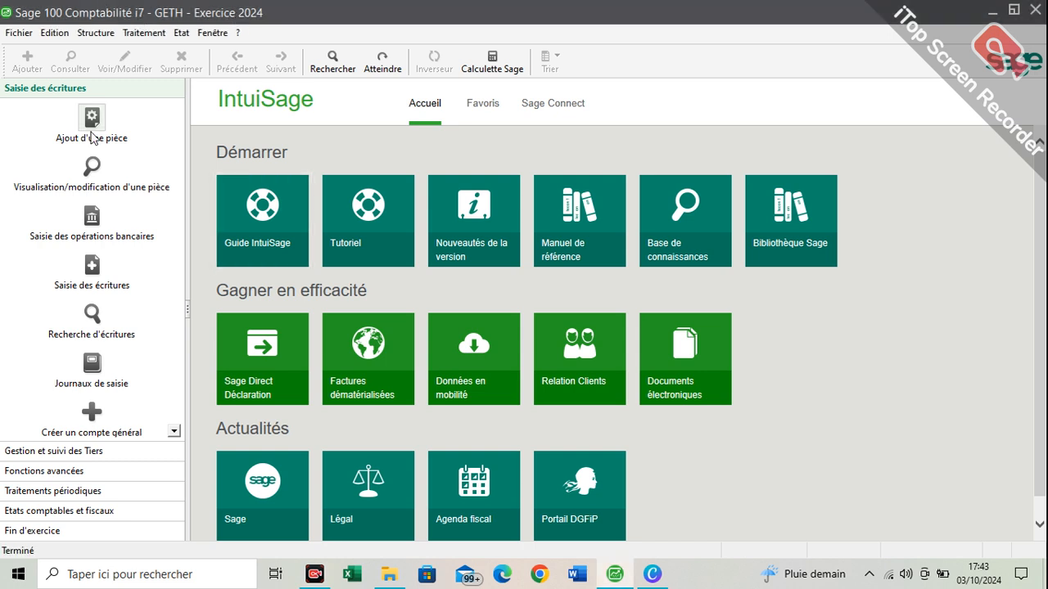
View the Plan comptable list of general accounts and close it
click(105, 37)
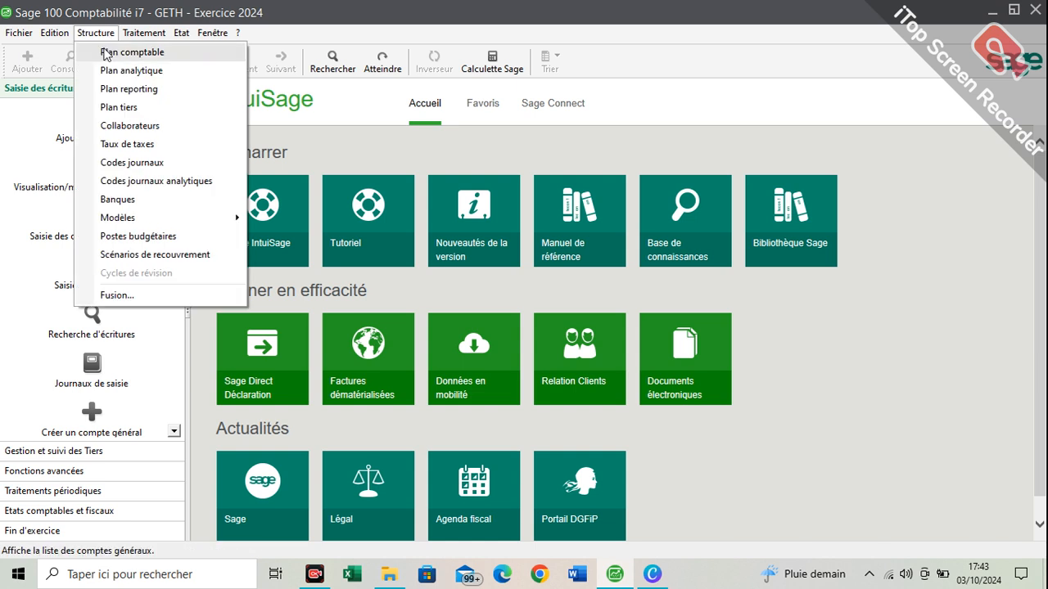
click(105, 52)
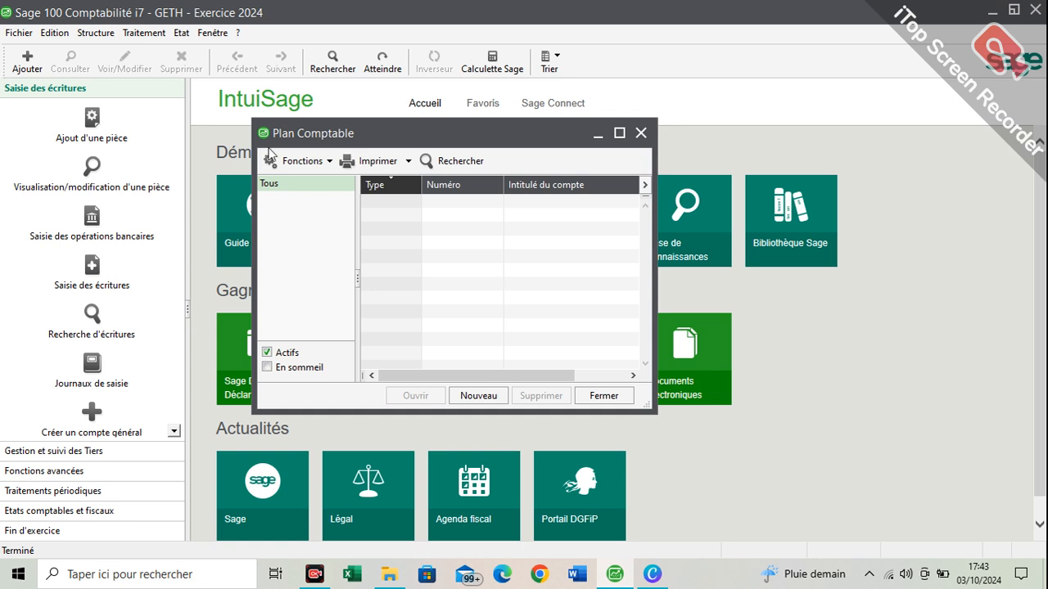
key(Escape)
click(21, 33)
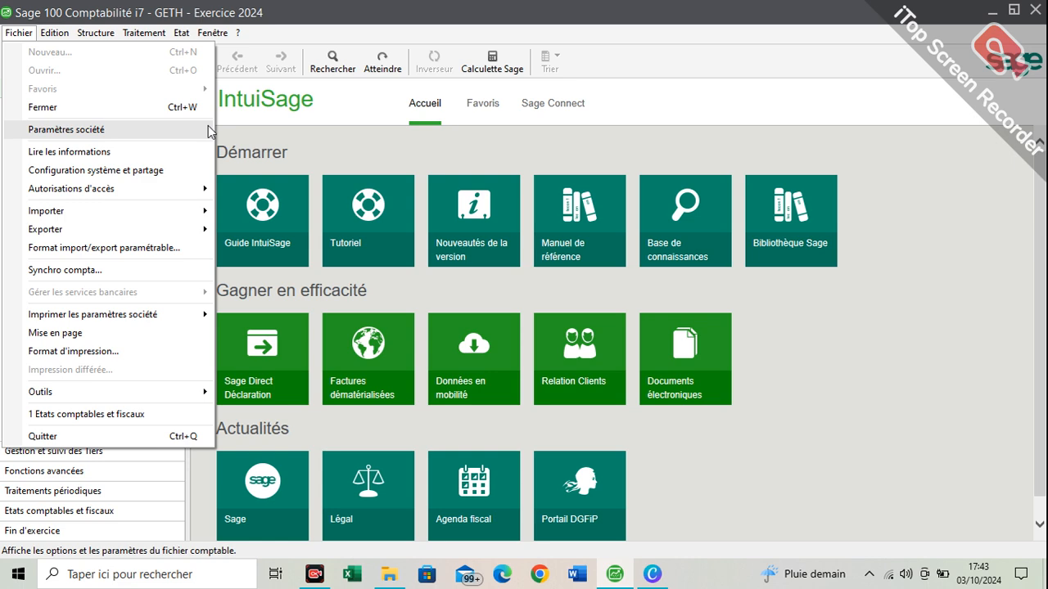
click(432, 108)
Open the PLAN COMPTA GEN DEF text file from the desktop, examine its account numbers, titles and types, and close it
click(1045, 574)
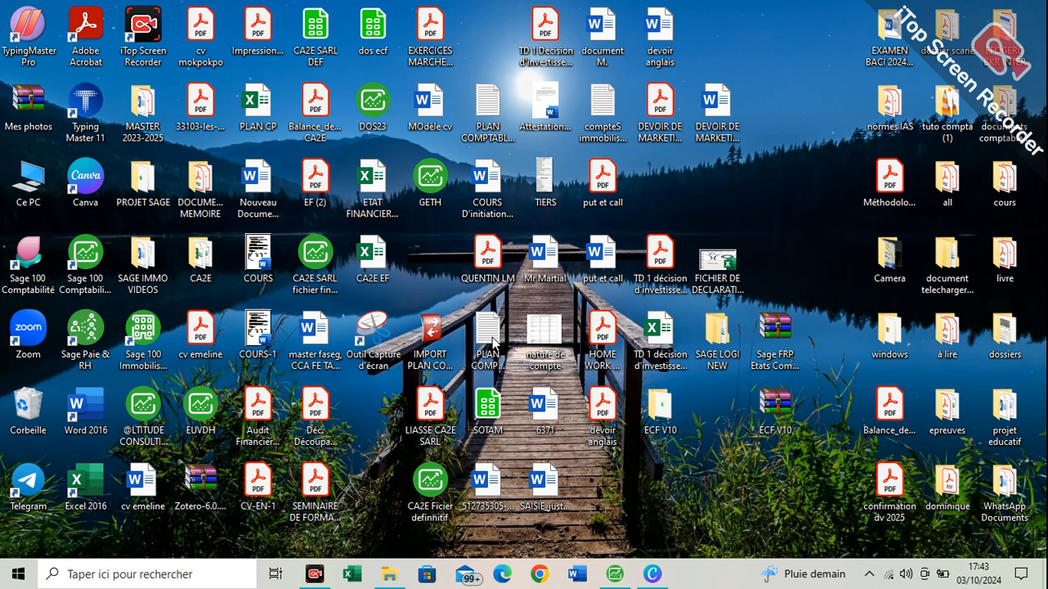
double_click(493, 344)
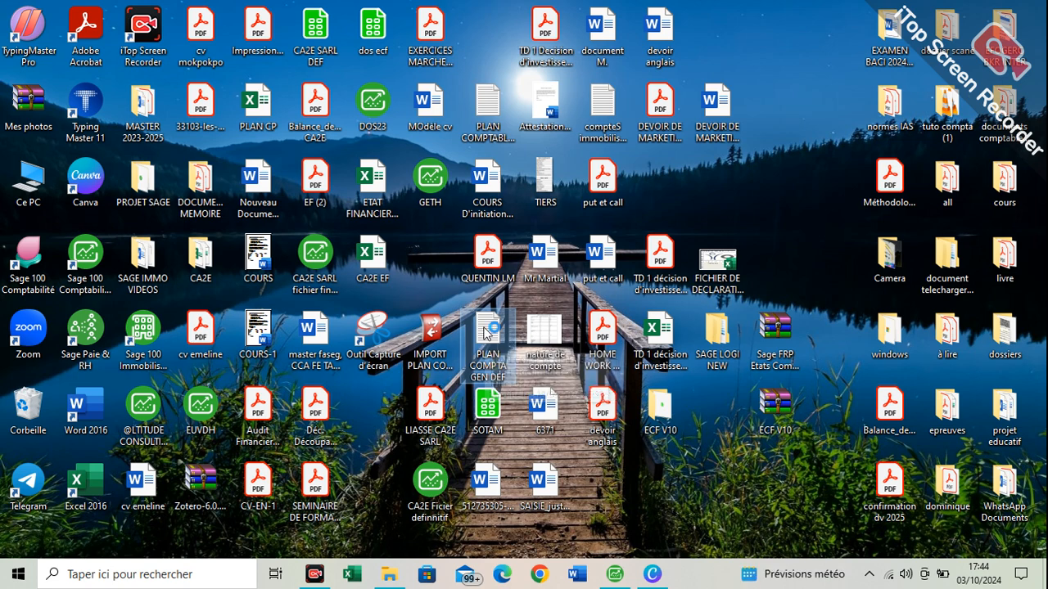
double_click(486, 331)
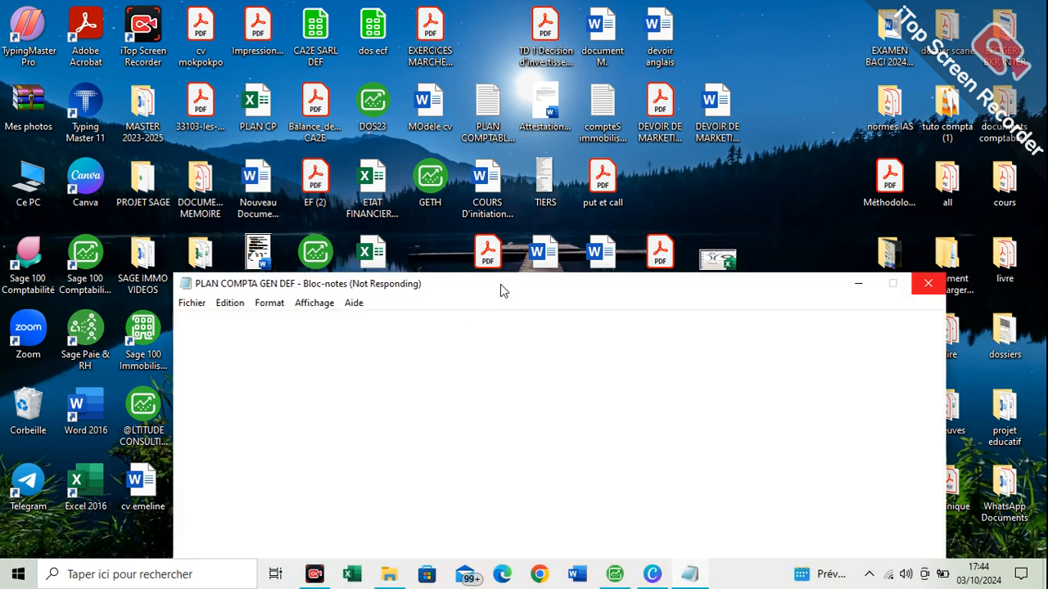
double_click(500, 284)
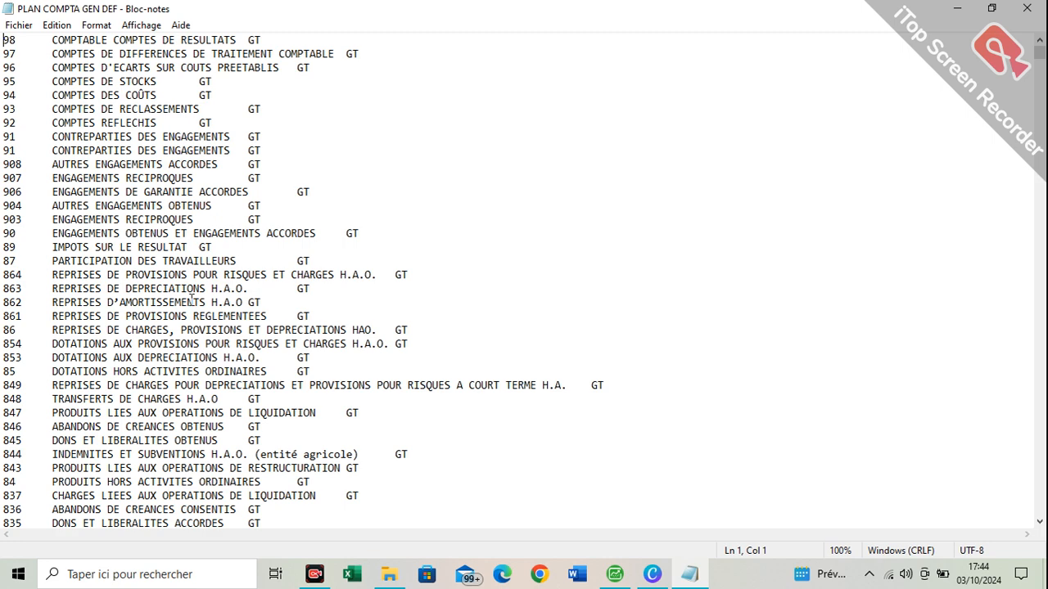
scroll(171, 369, down, 15)
scroll(171, 369, down, 20)
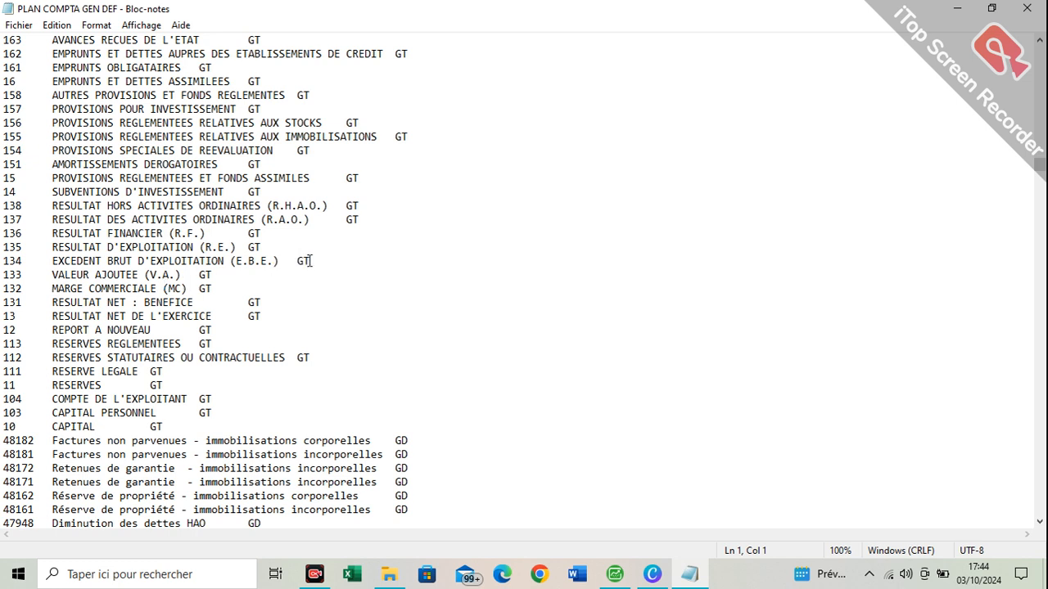
scroll(385, 408, down, 3)
scroll(385, 408, down, 10)
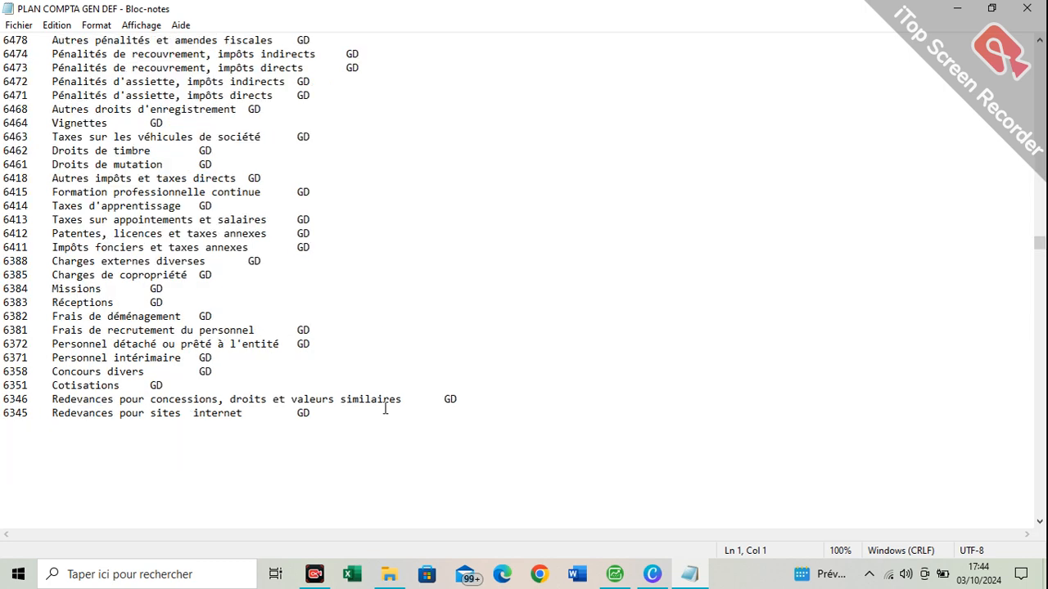
scroll(385, 408, down, 15)
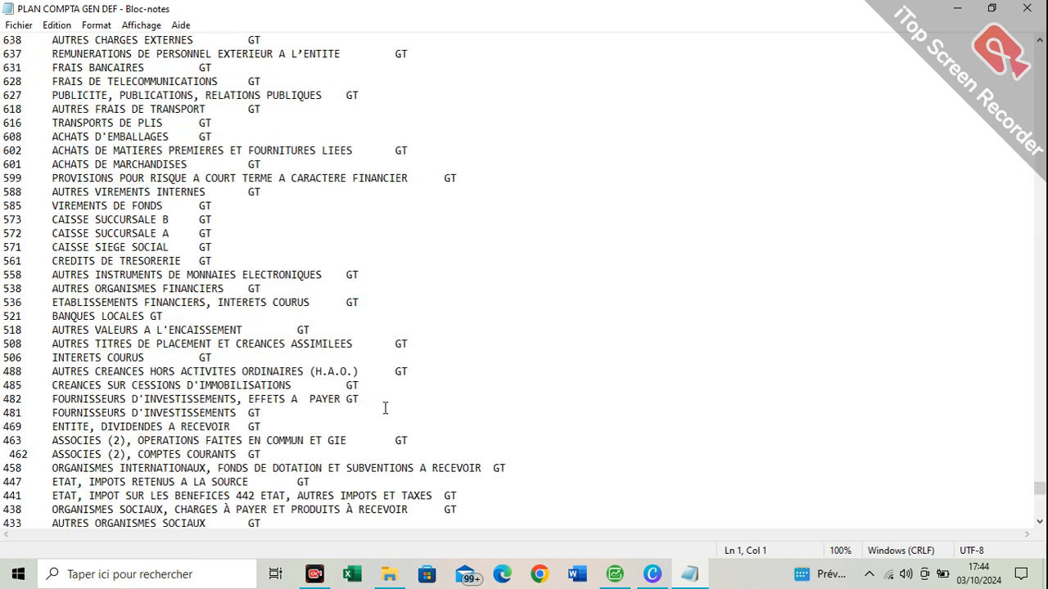
click(1024, 8)
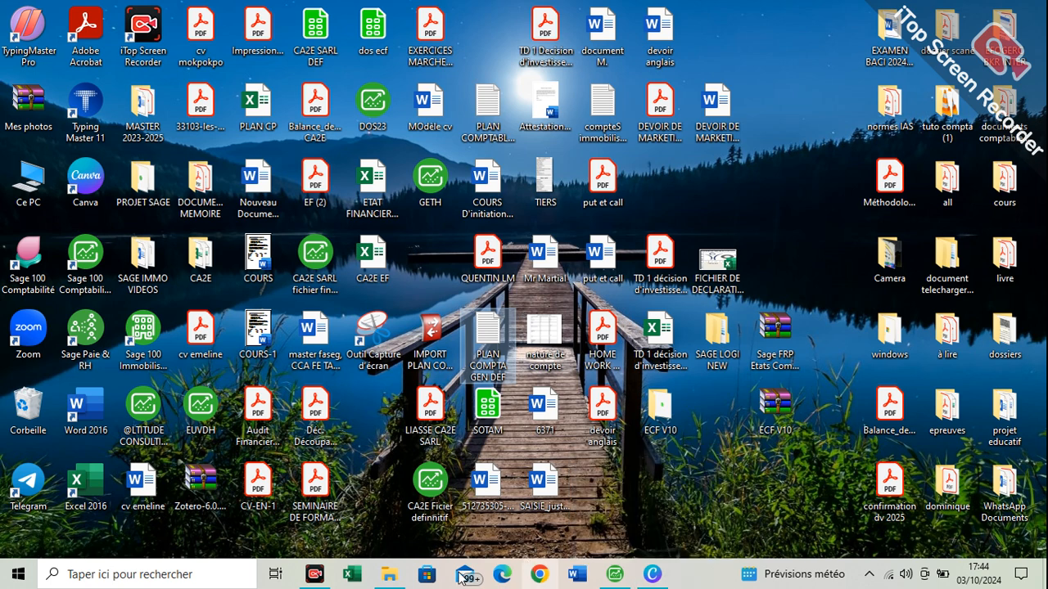
Switch back to Sage 100 Comptabilité and start a new configurable import/export format
click(612, 578)
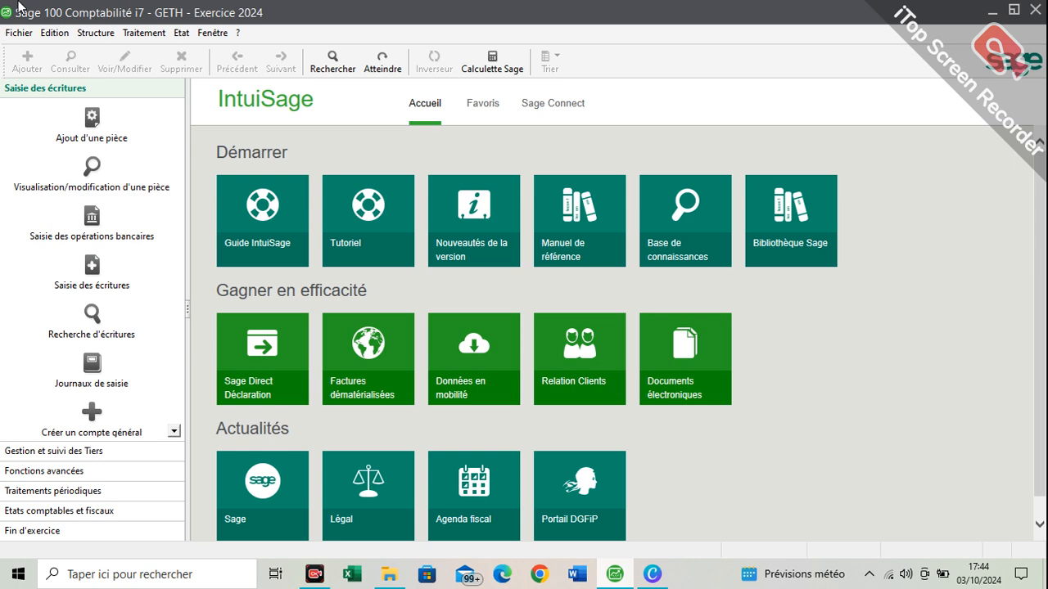
click(29, 37)
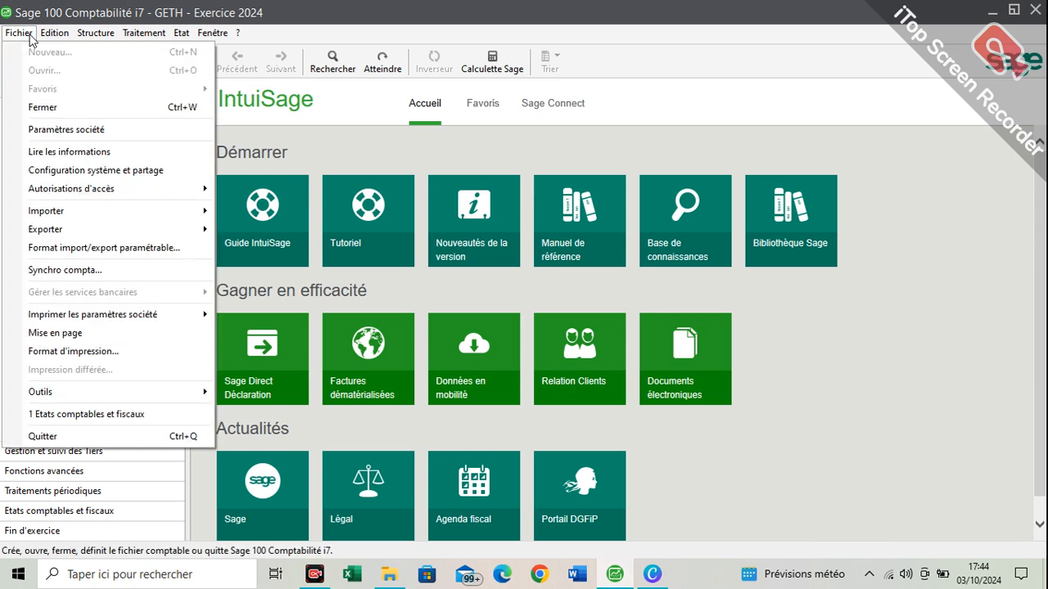
click(157, 248)
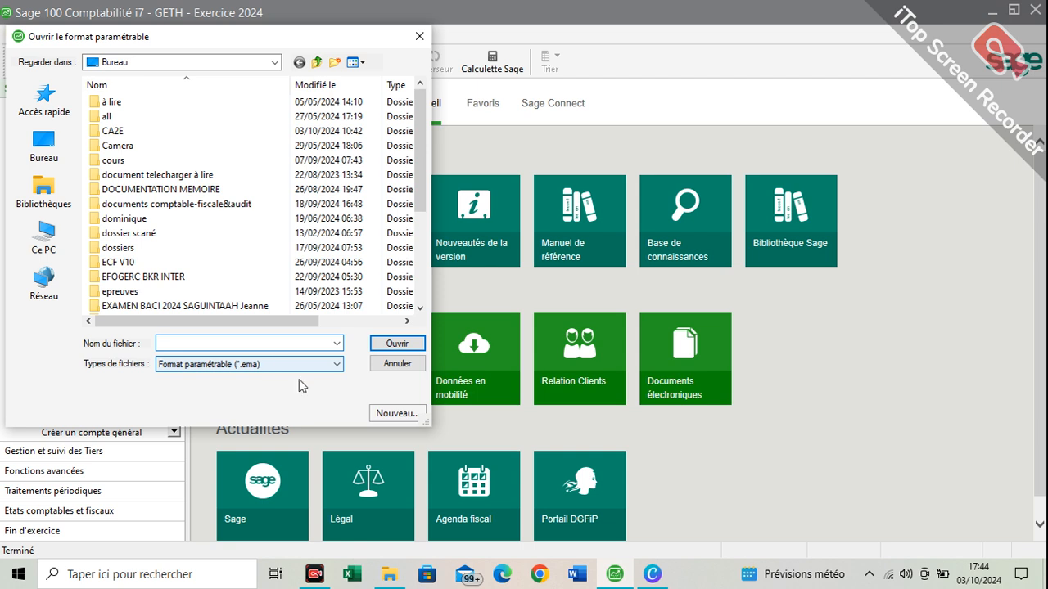
click(413, 418)
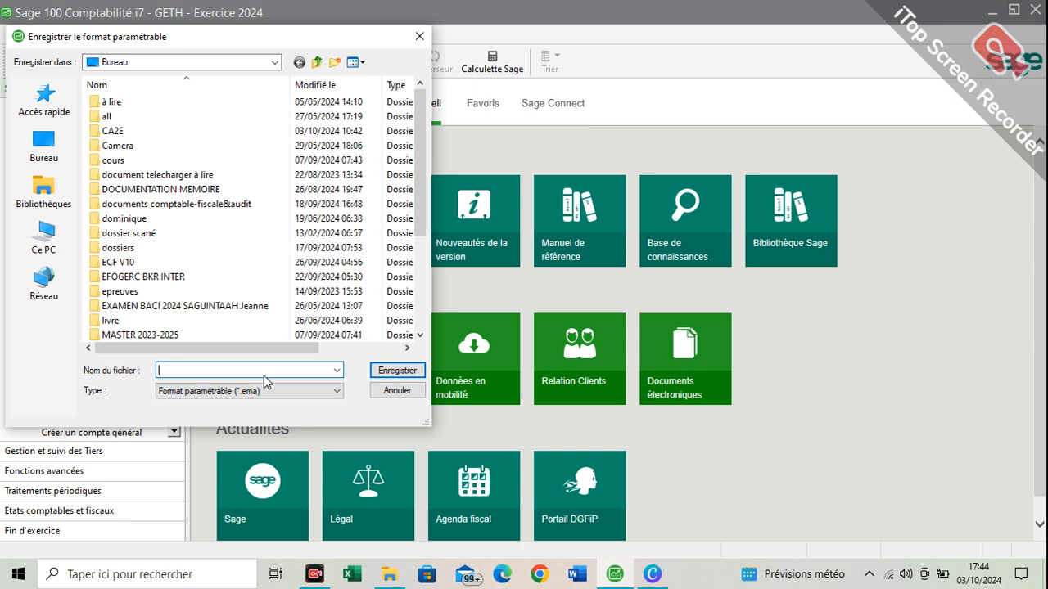
Save the new format on the desktop (Bureau) as IMPORT PLAN COMPRABLE.ema, replacing the existing file
text(import )
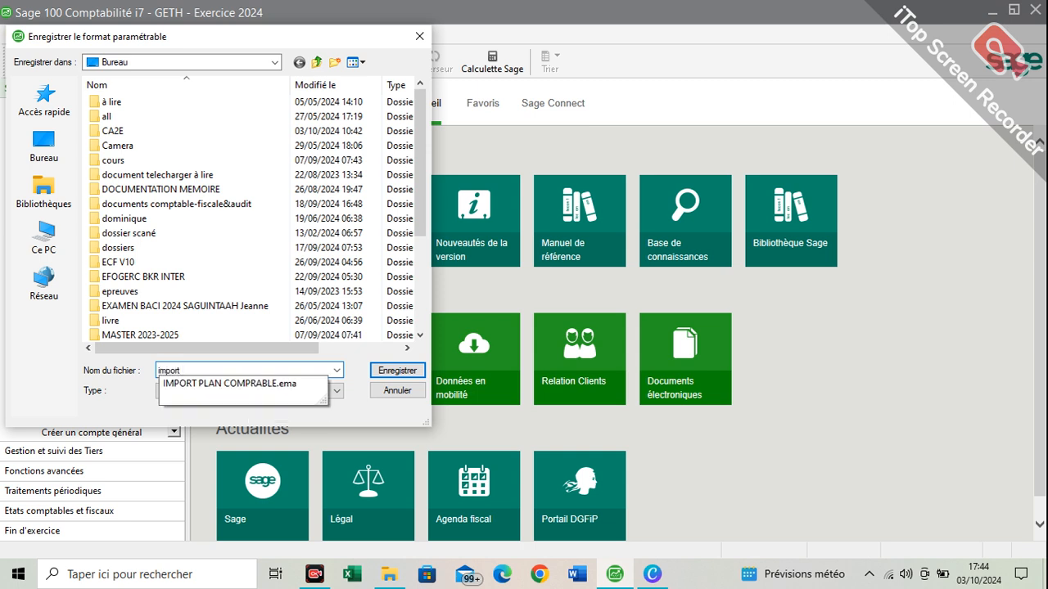
text(plan comp)
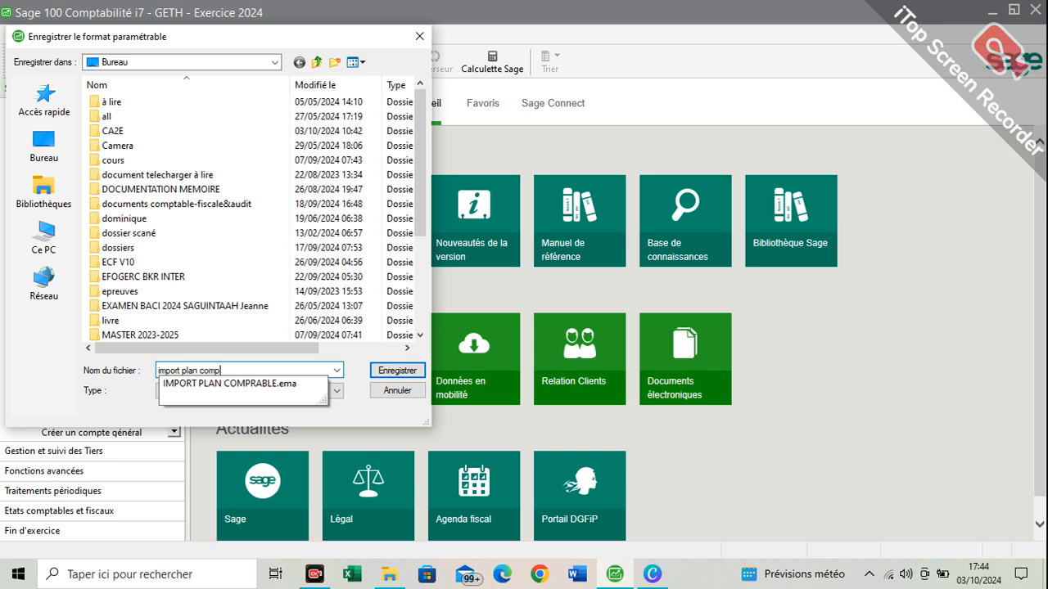
click(230, 384)
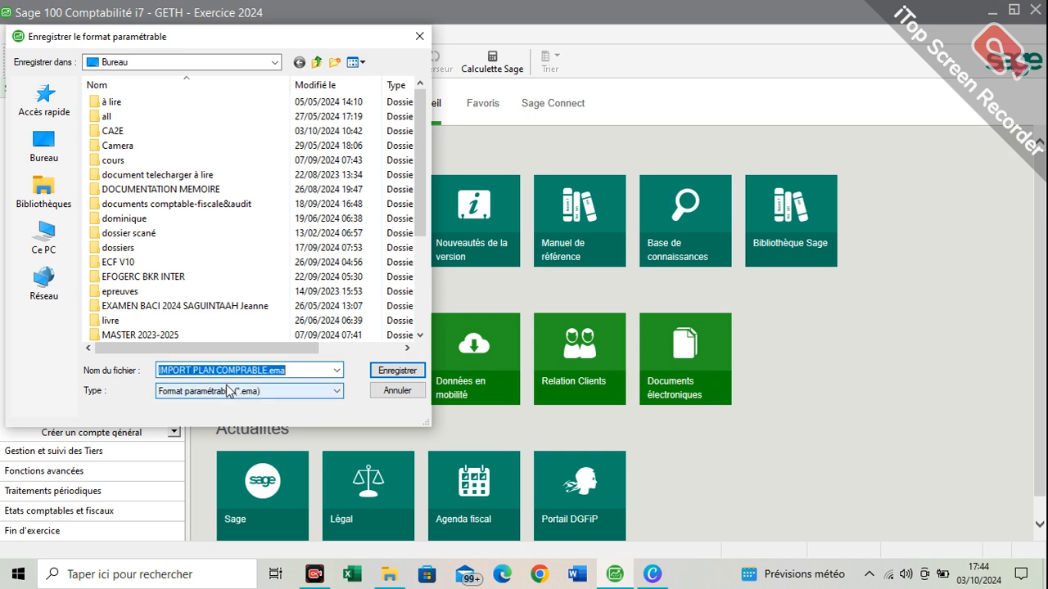
click(379, 375)
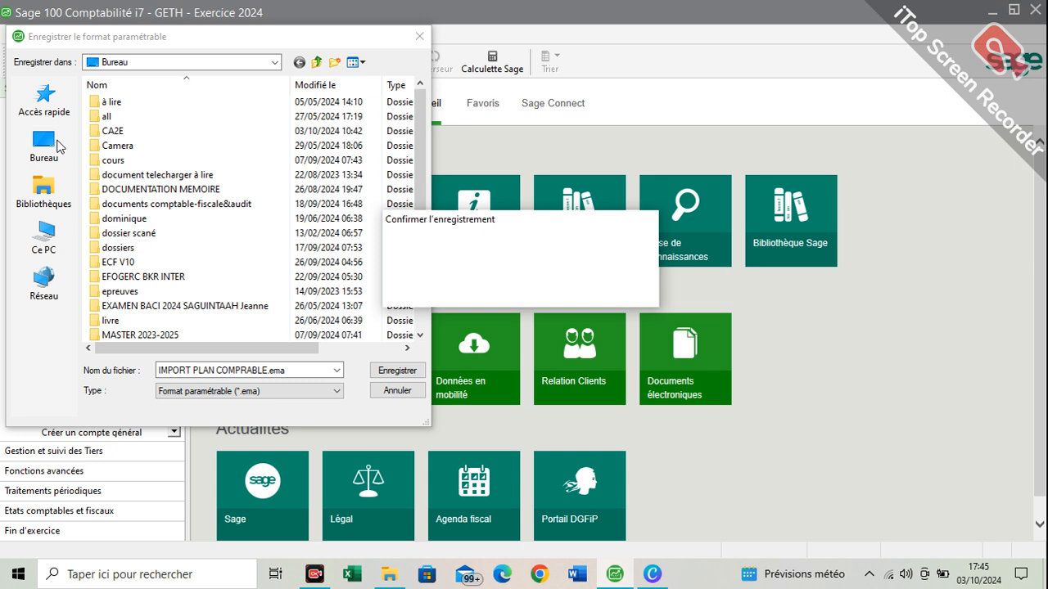
click(44, 145)
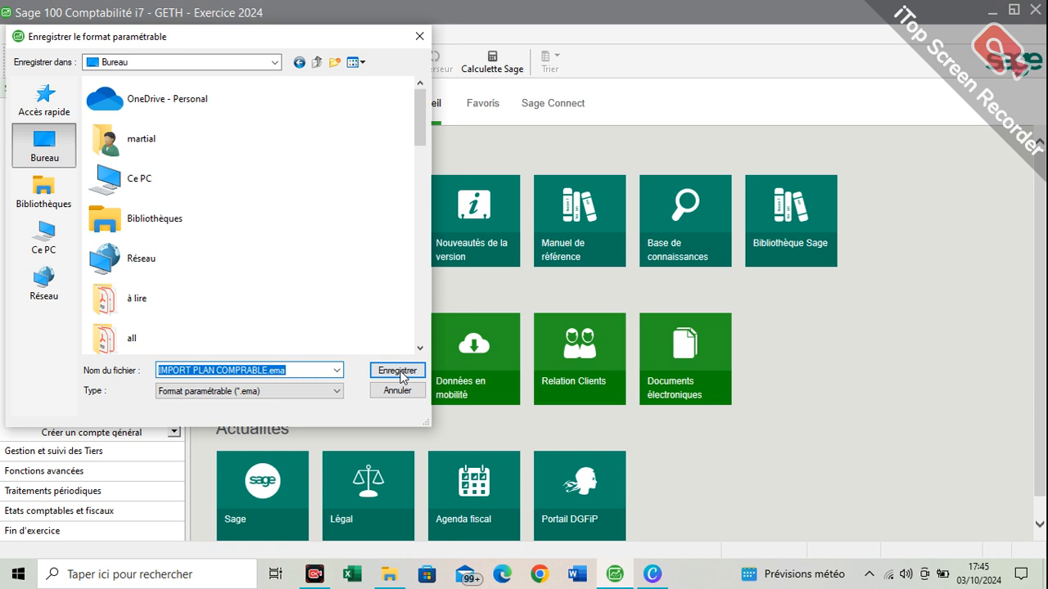
click(397, 373)
key(Left)
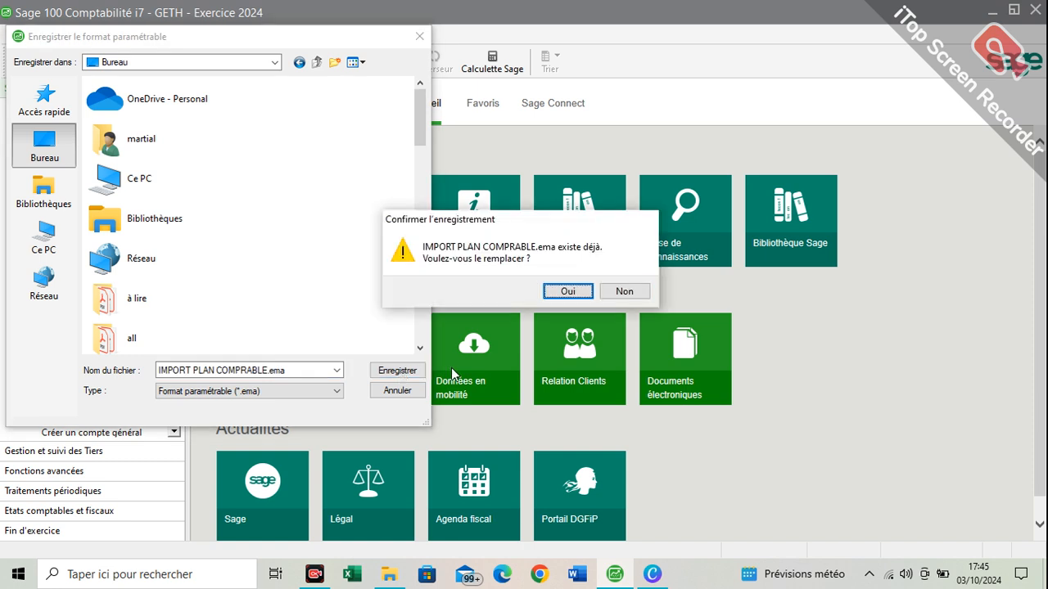
click(569, 292)
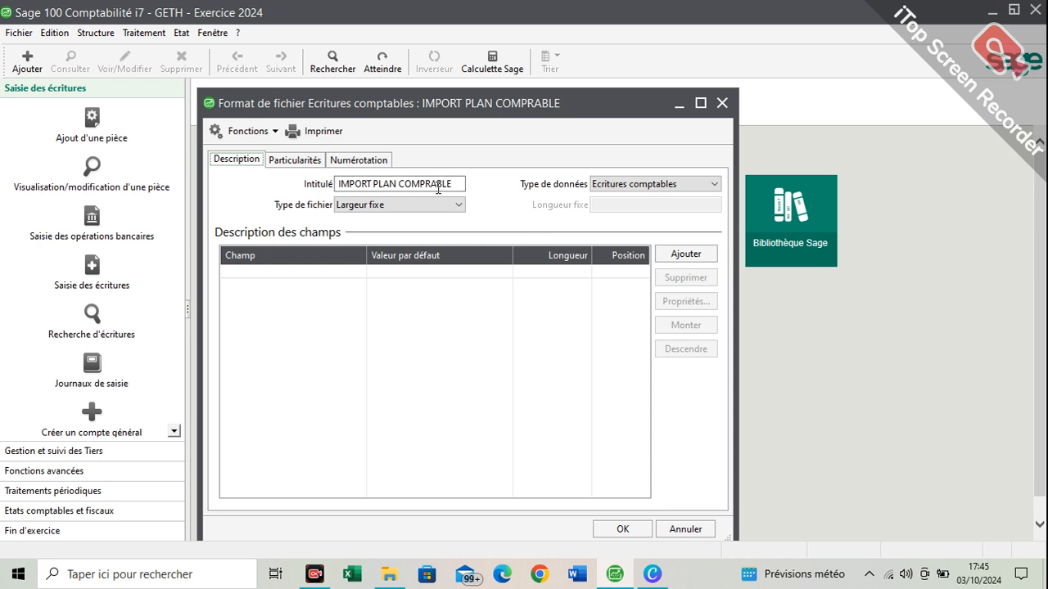
Set the format's data type to Comptes généraux/analytiques and its file type to Délimité
click(654, 192)
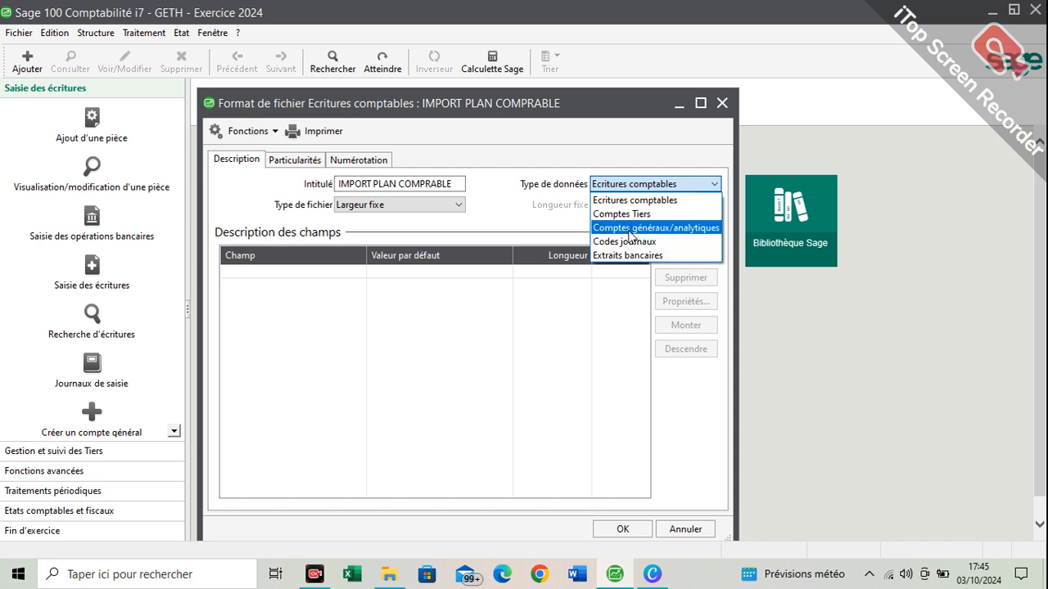
click(697, 229)
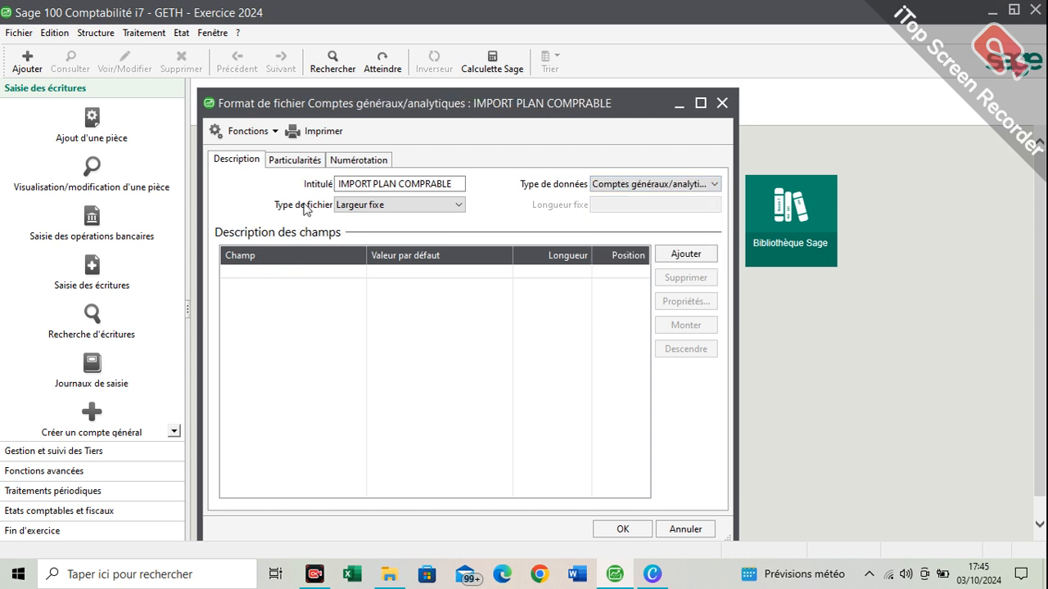
click(380, 206)
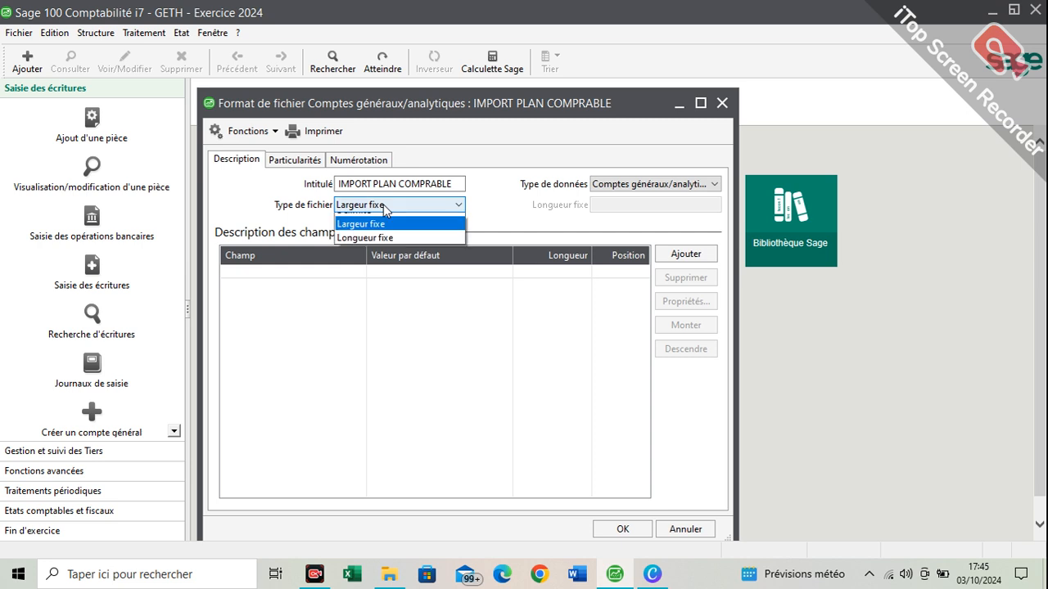
click(384, 216)
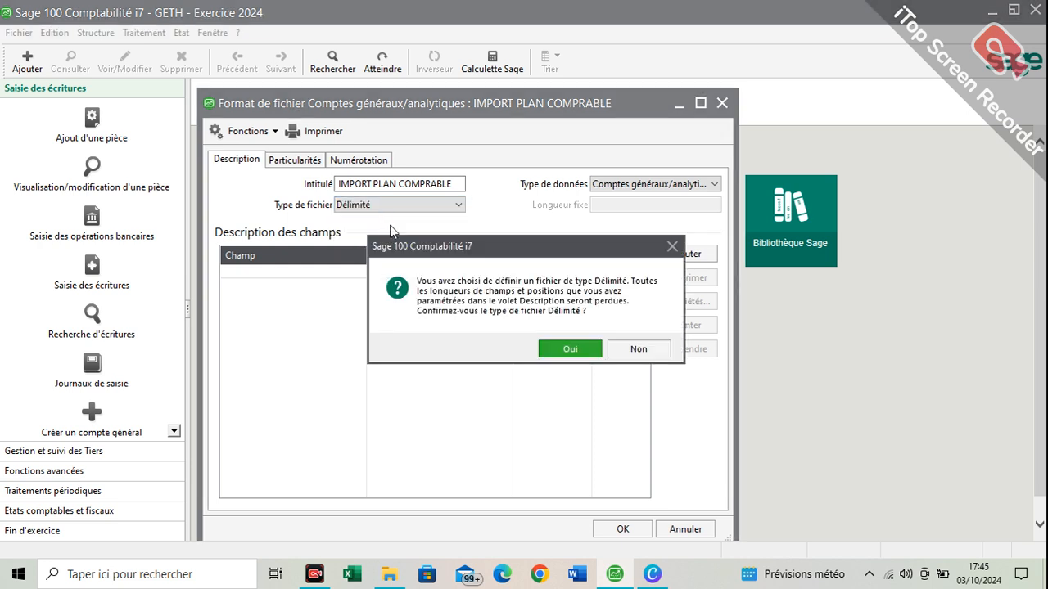
key(Return)
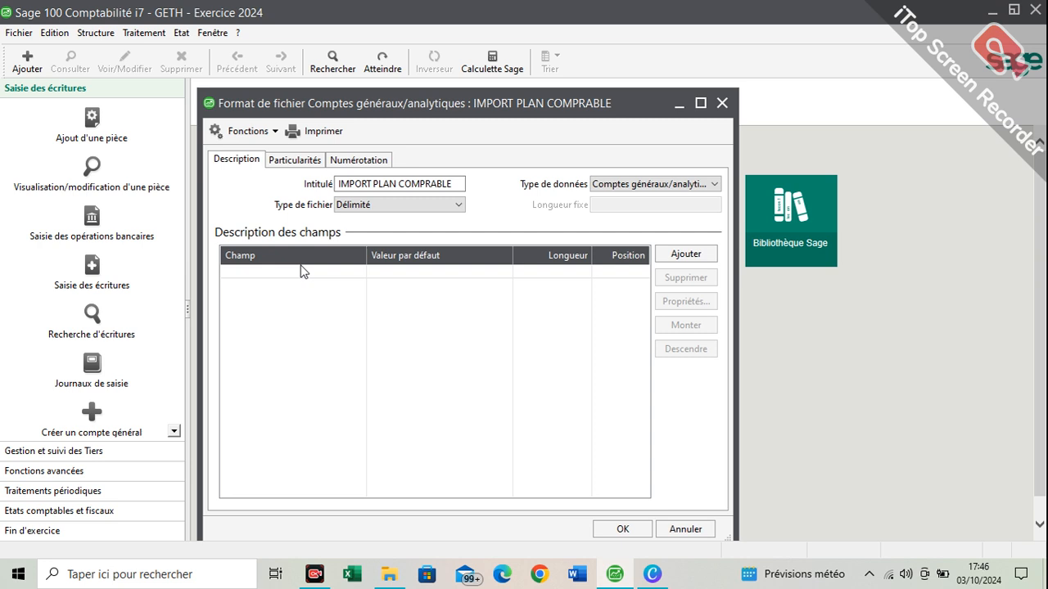
Add three rows to the format's field description, keeping Numéro compte as the first field
click(684, 256)
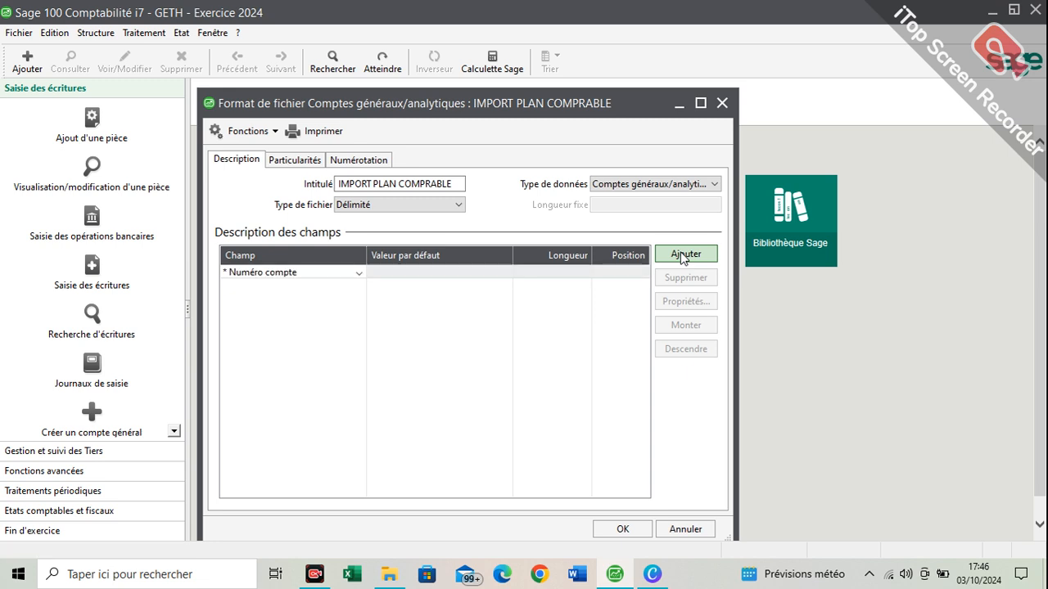
click(684, 256)
click(683, 255)
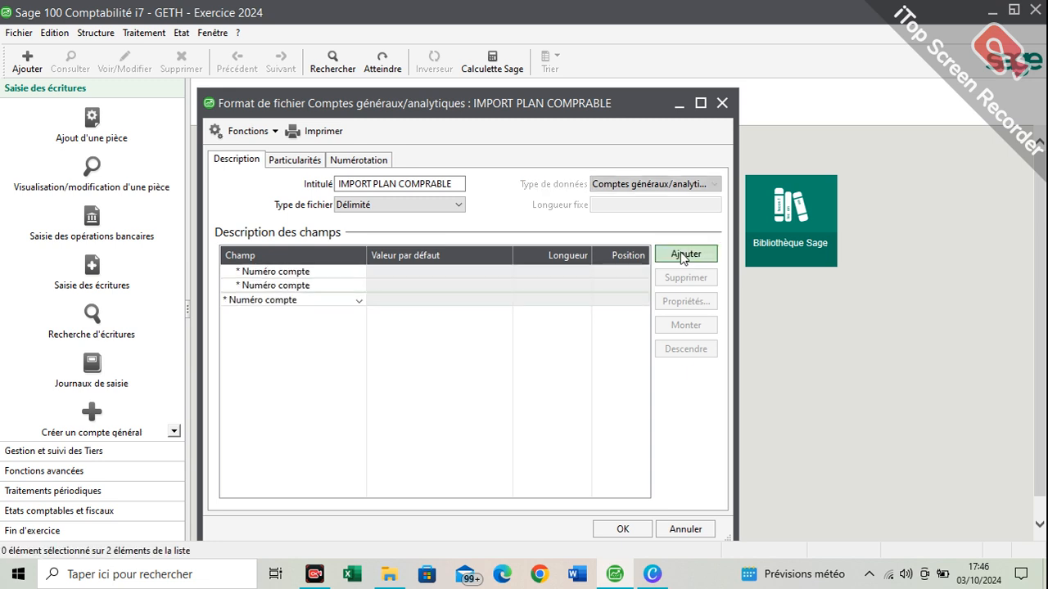
click(320, 271)
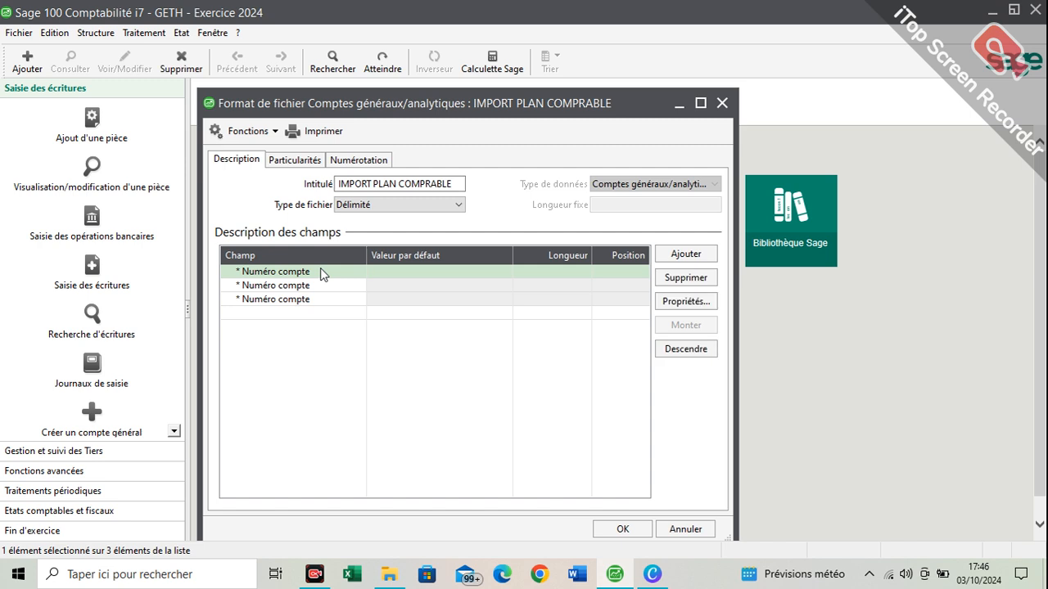
Set the second field of the format to Intitulé and the third field to Type
click(321, 288)
click(321, 288)
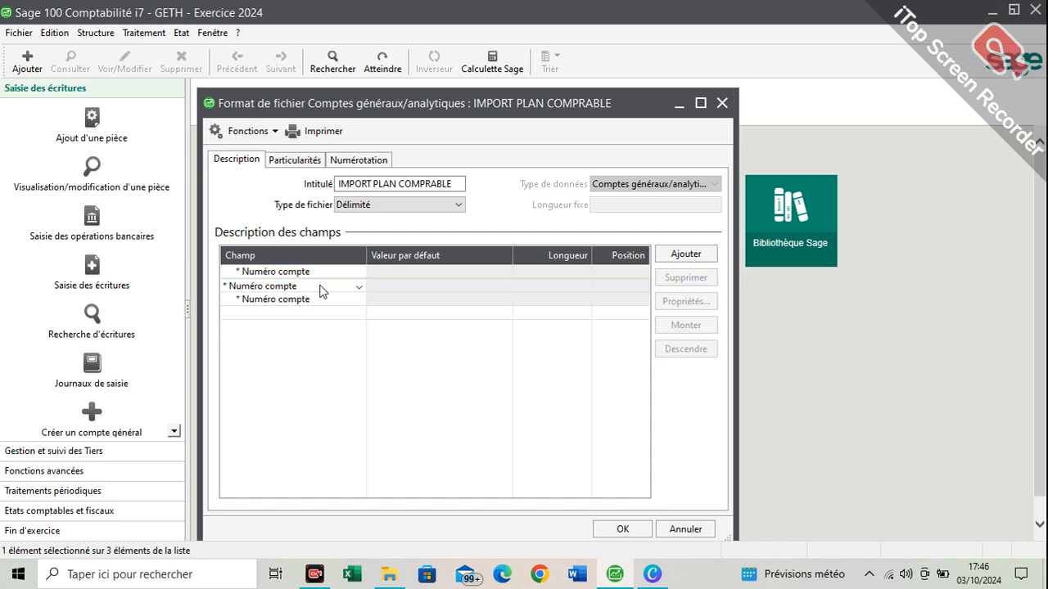
click(356, 288)
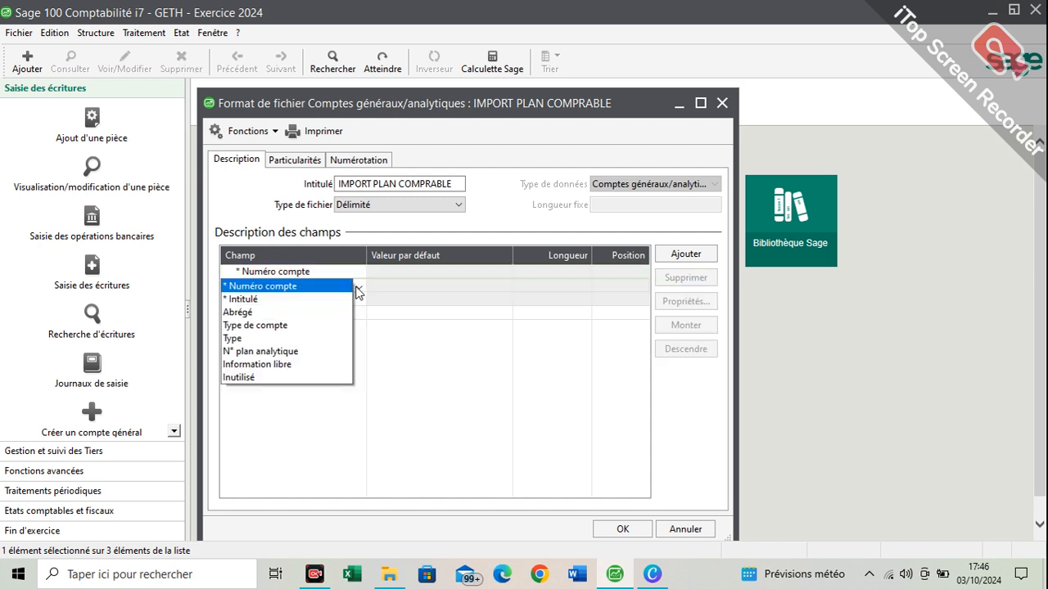
click(337, 299)
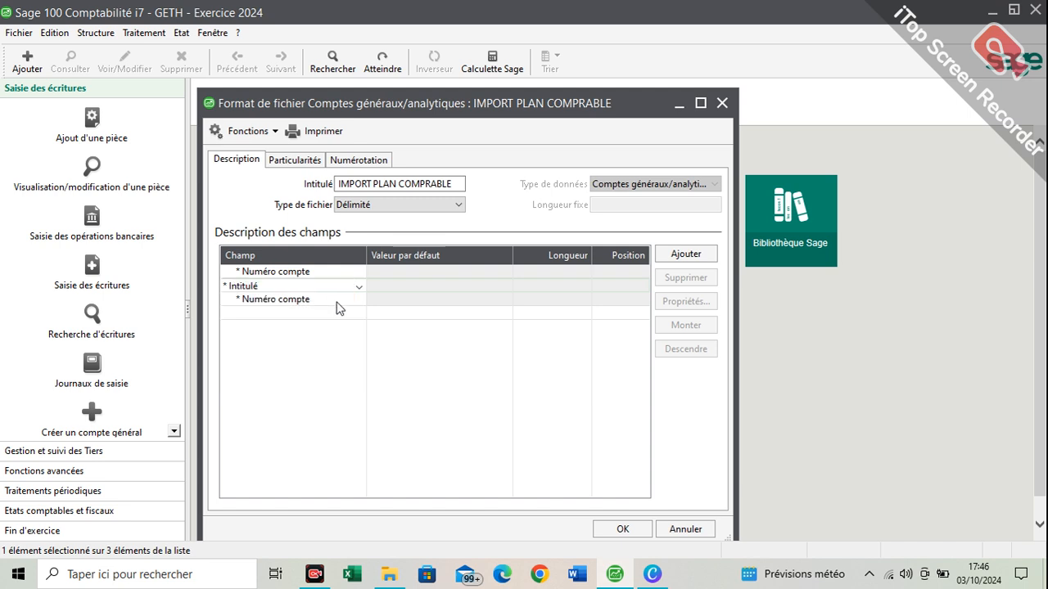
click(339, 303)
click(338, 303)
click(343, 304)
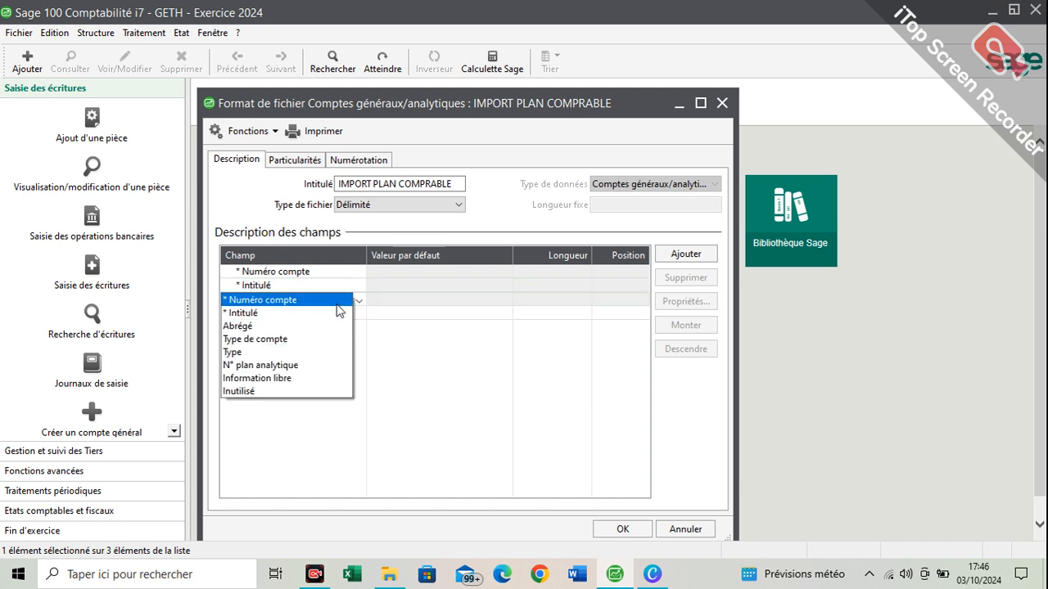
click(325, 353)
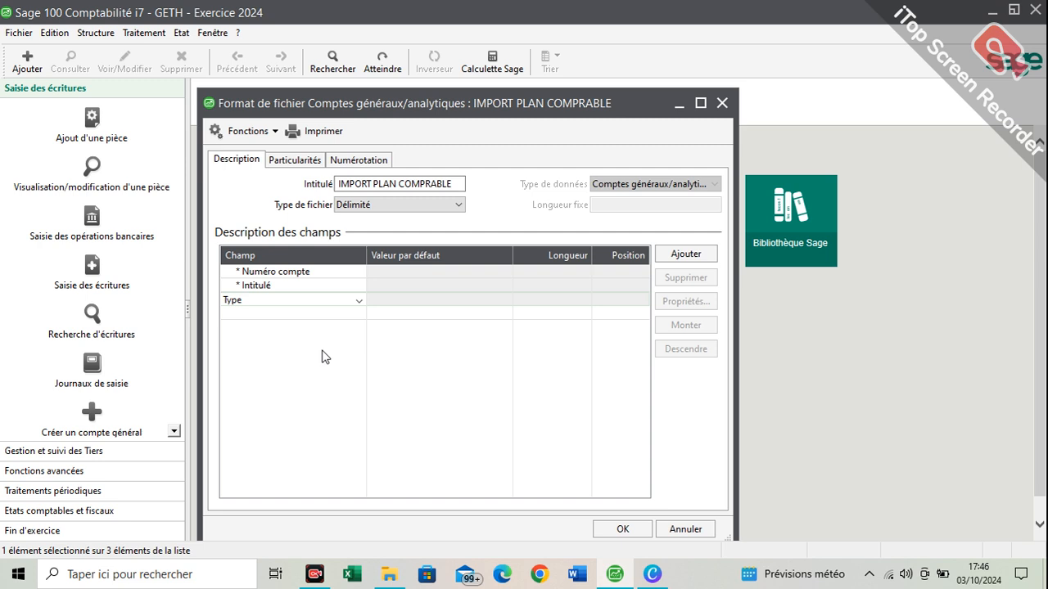
Confirm Type as the format's third field and keep Windows as the file origin
click(360, 302)
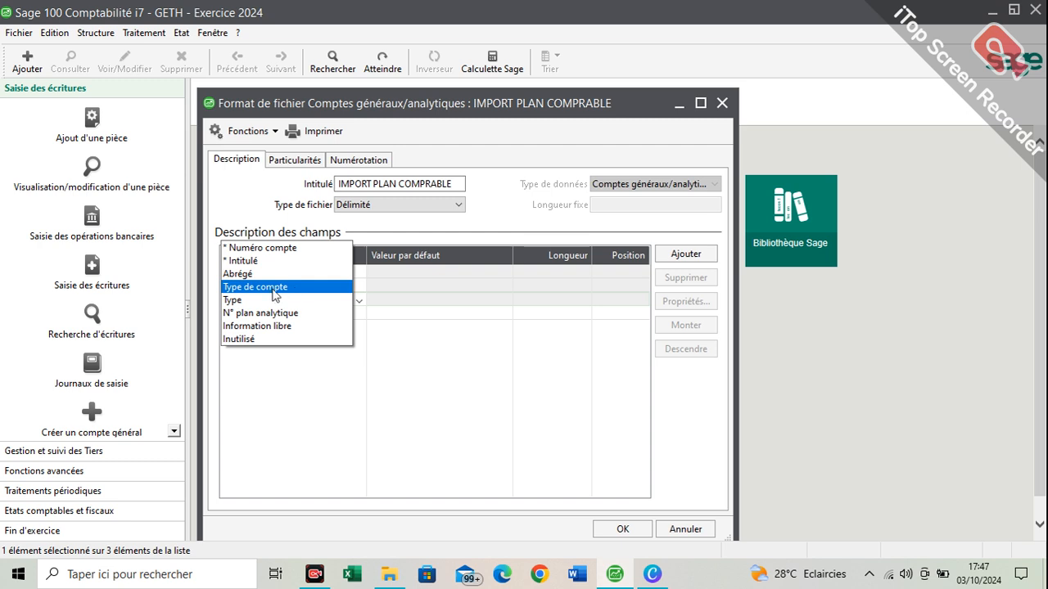
click(324, 307)
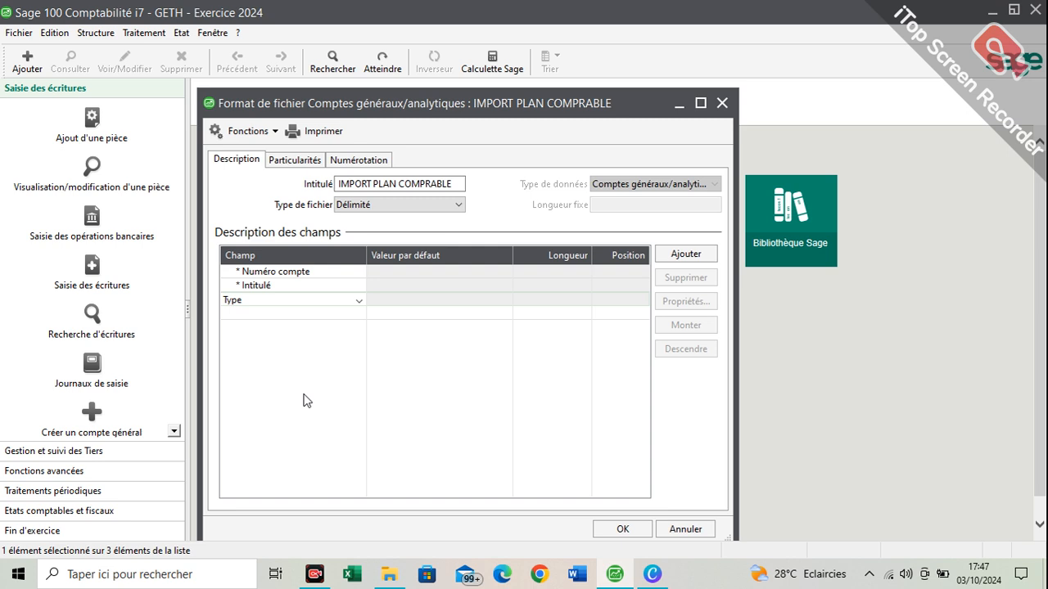
click(332, 364)
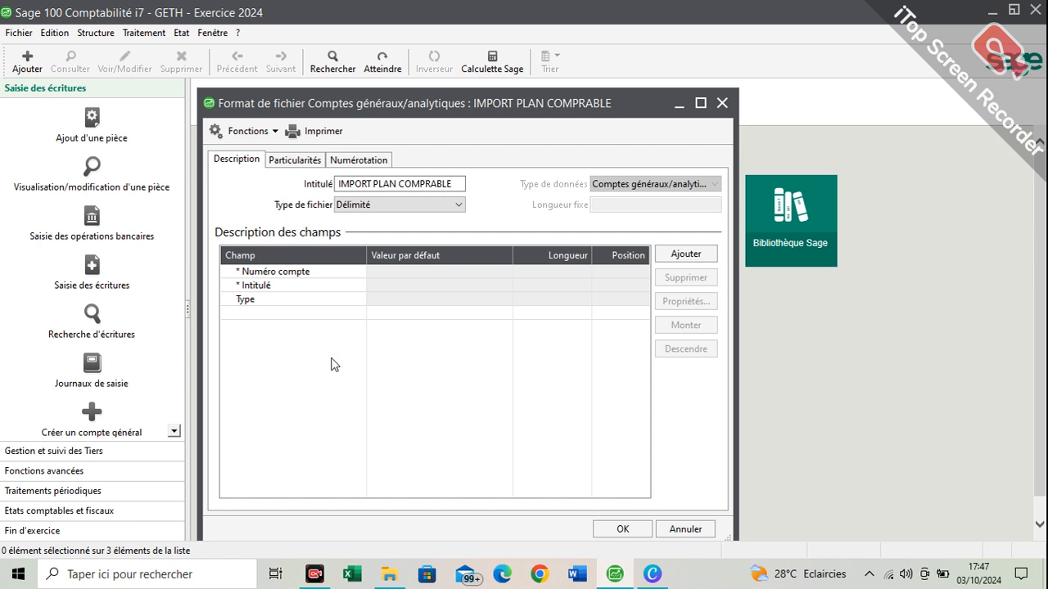
click(297, 159)
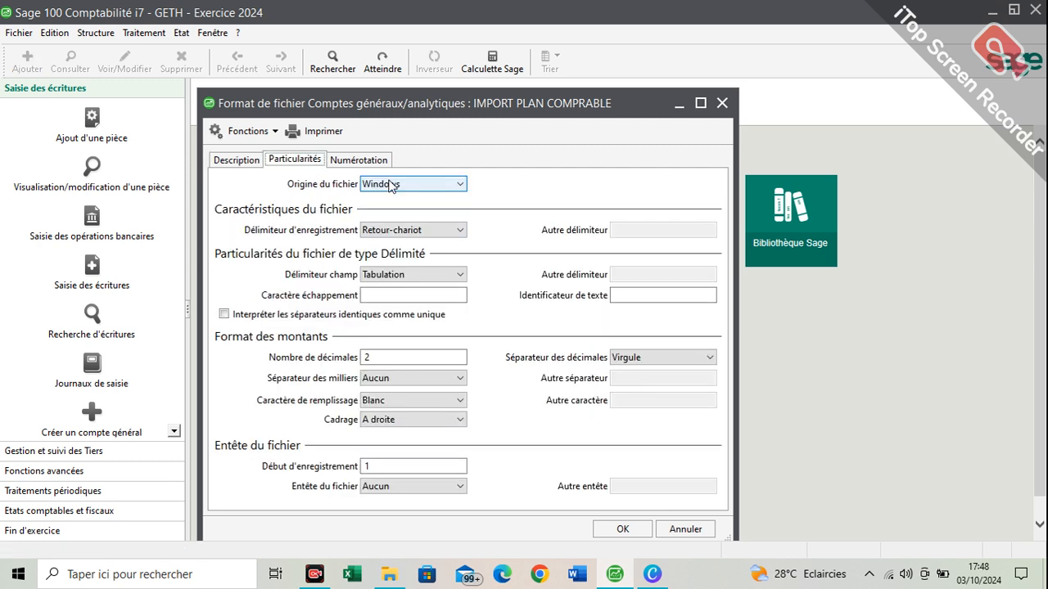
click(390, 185)
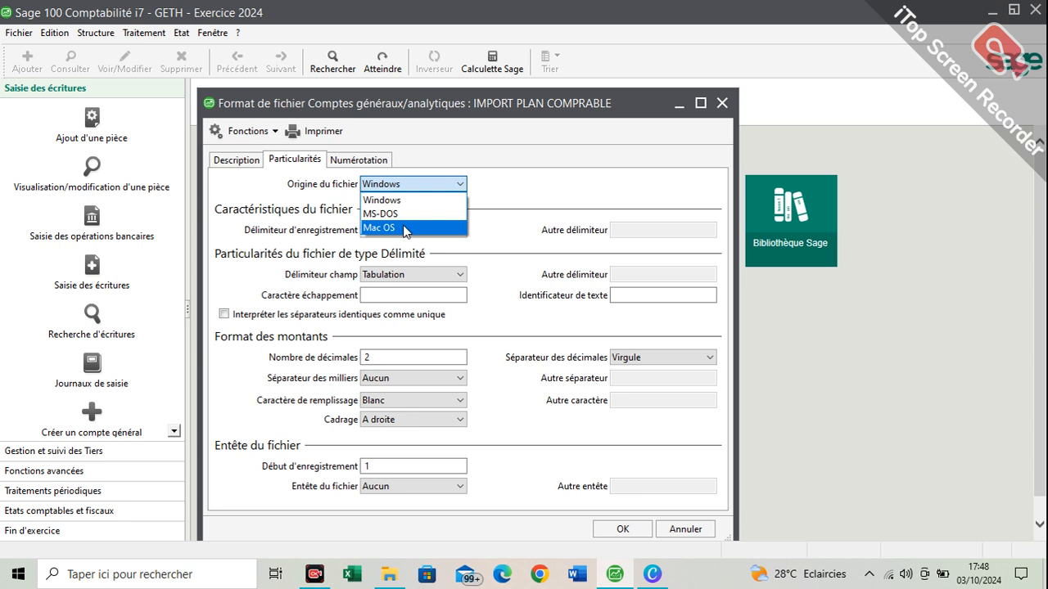
click(398, 189)
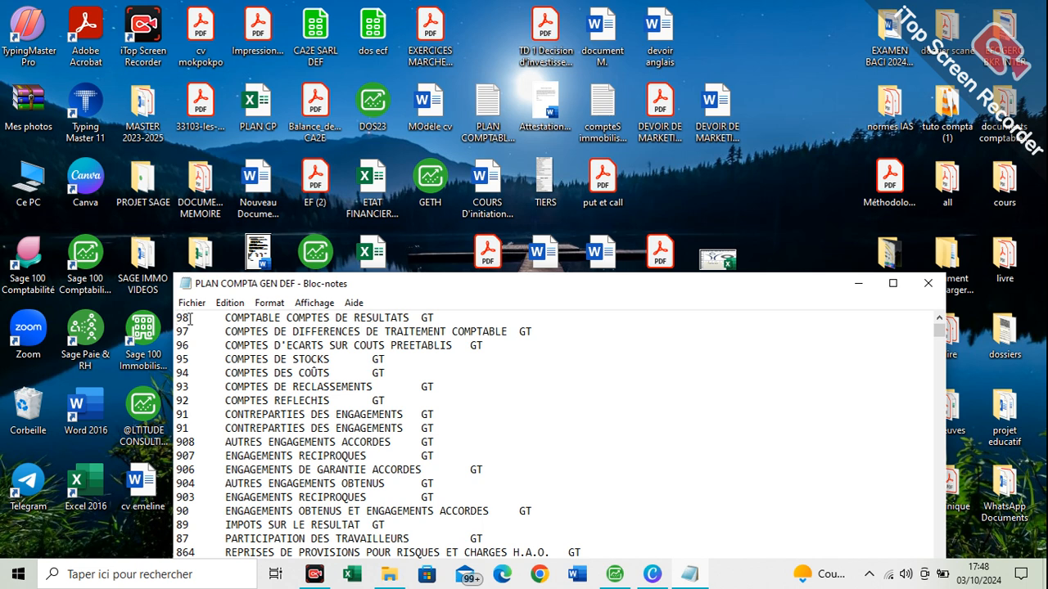
Examine the separators between account number, title and type in the PLAN COMPTA GEN DEF text file, close it and return to Sage 100 Comptabilité
drag(189, 317, 226, 320)
double_click(409, 318)
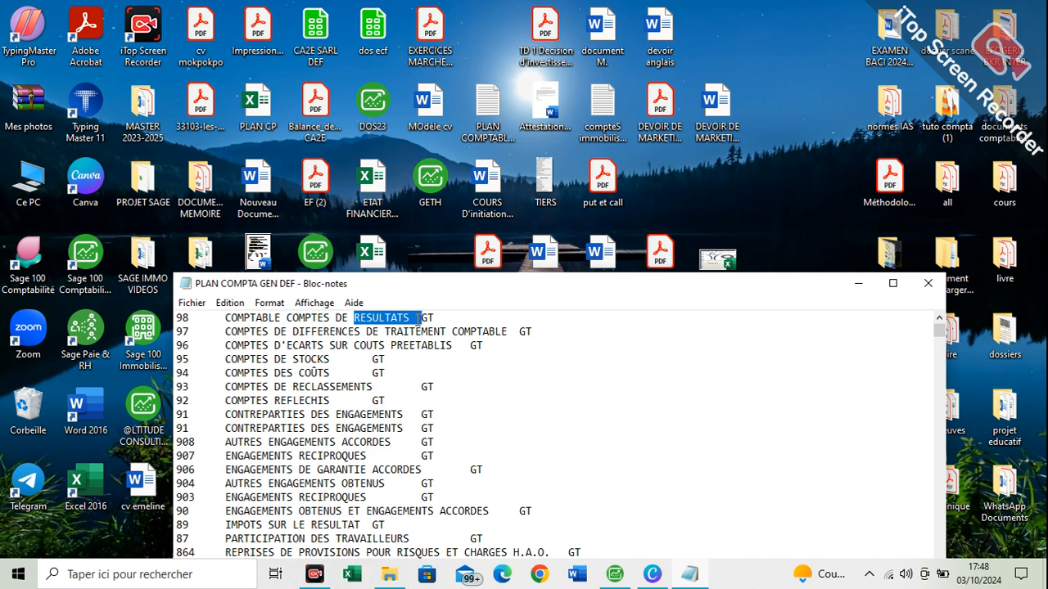
click(412, 318)
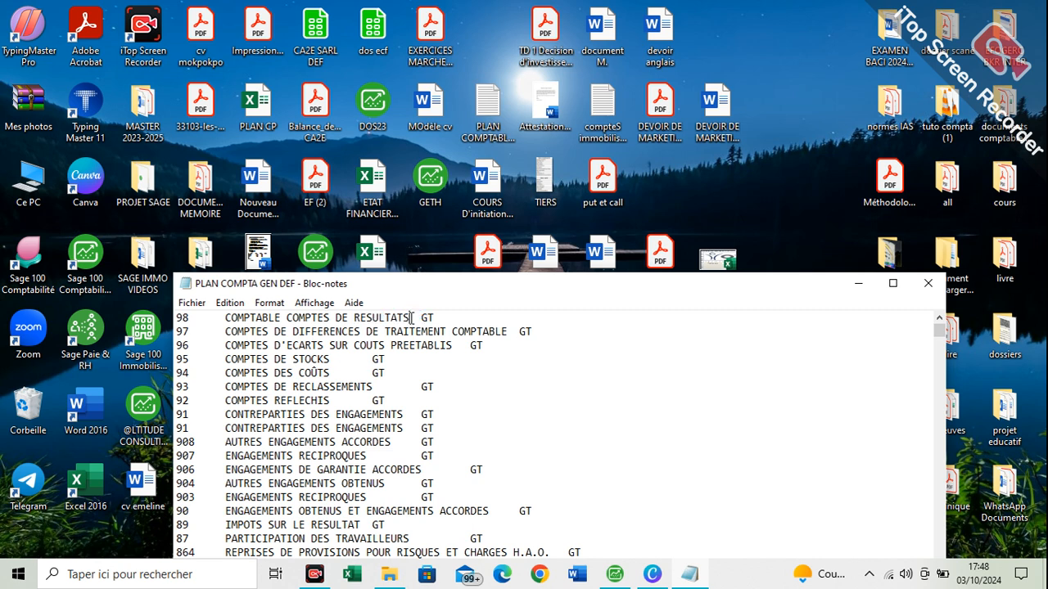
key(shift+Right)
drag(337, 417, 208, 336)
click(208, 337)
click(928, 283)
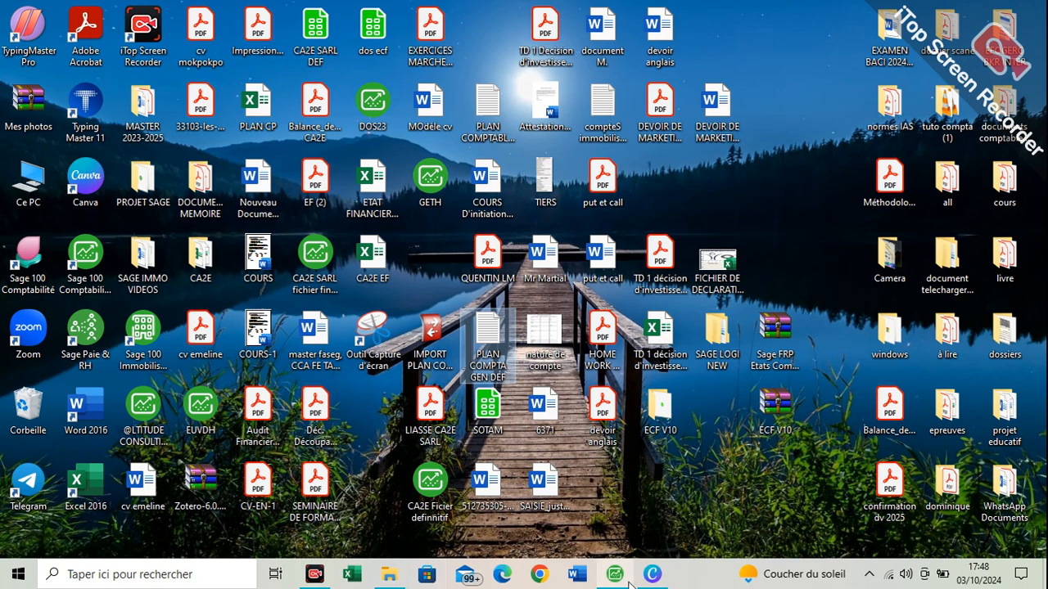
click(186, 307)
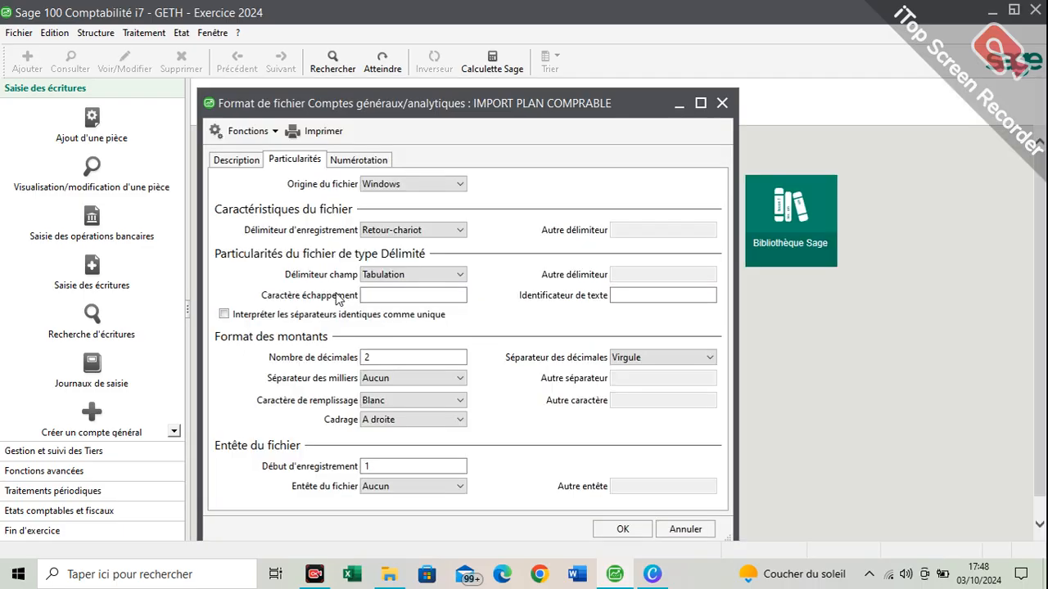
Set the format's field delimiter to Tabulation and validate the format
click(384, 278)
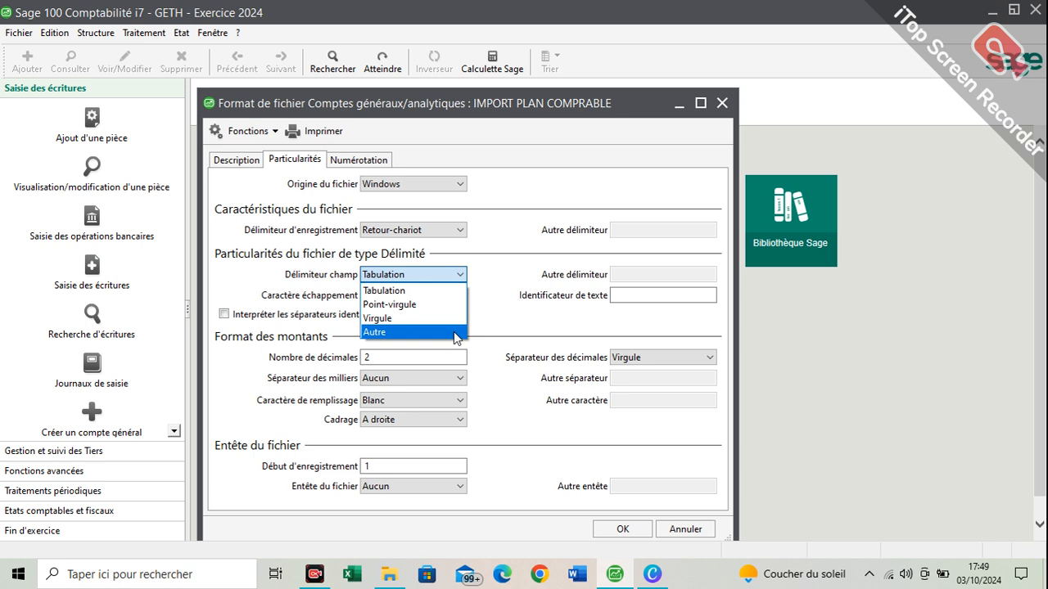
click(402, 292)
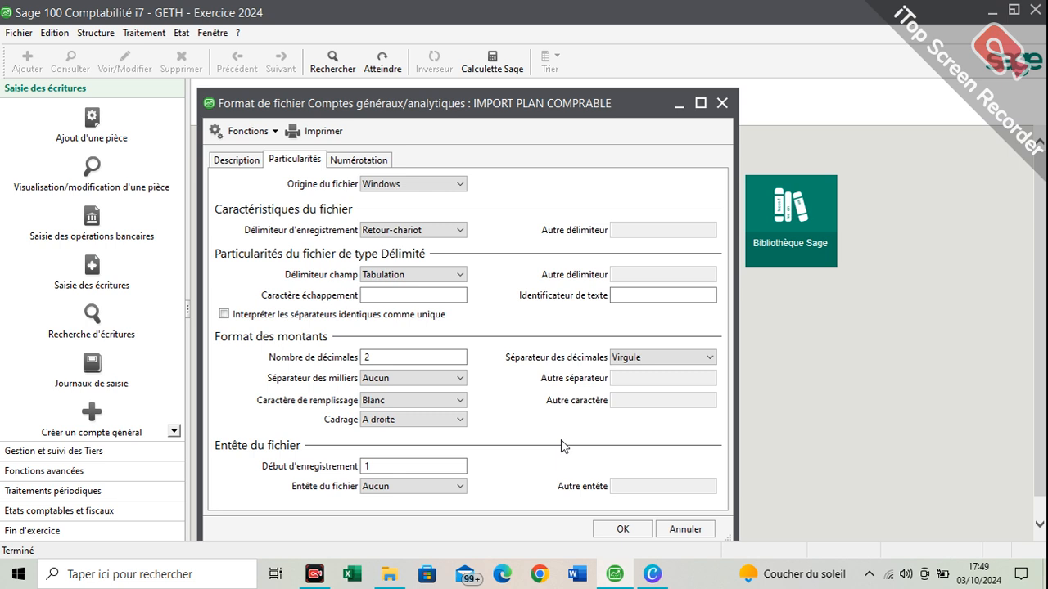
key(Down)
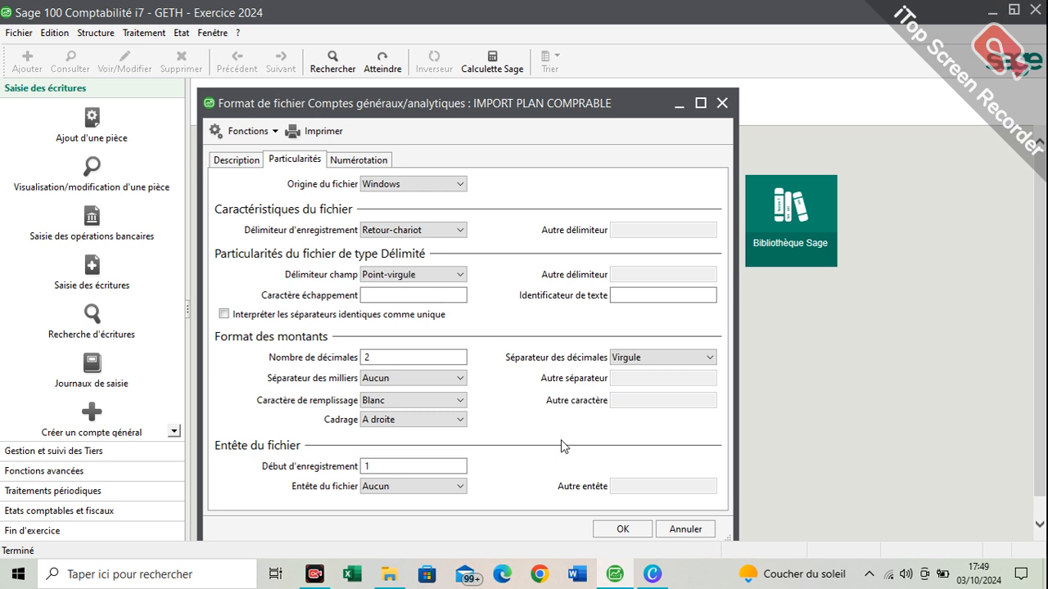
click(402, 279)
click(402, 286)
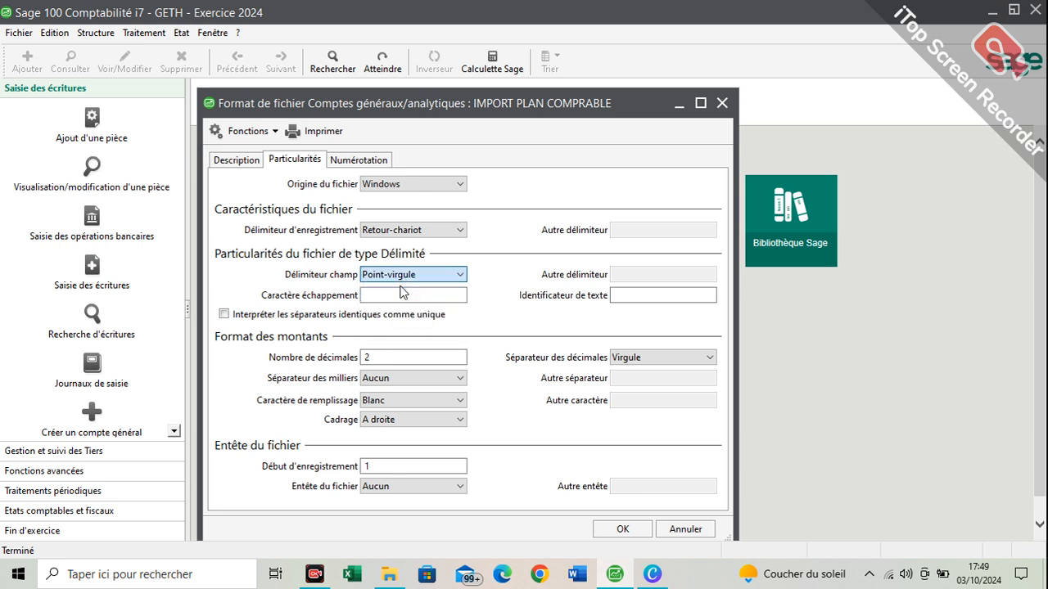
click(610, 531)
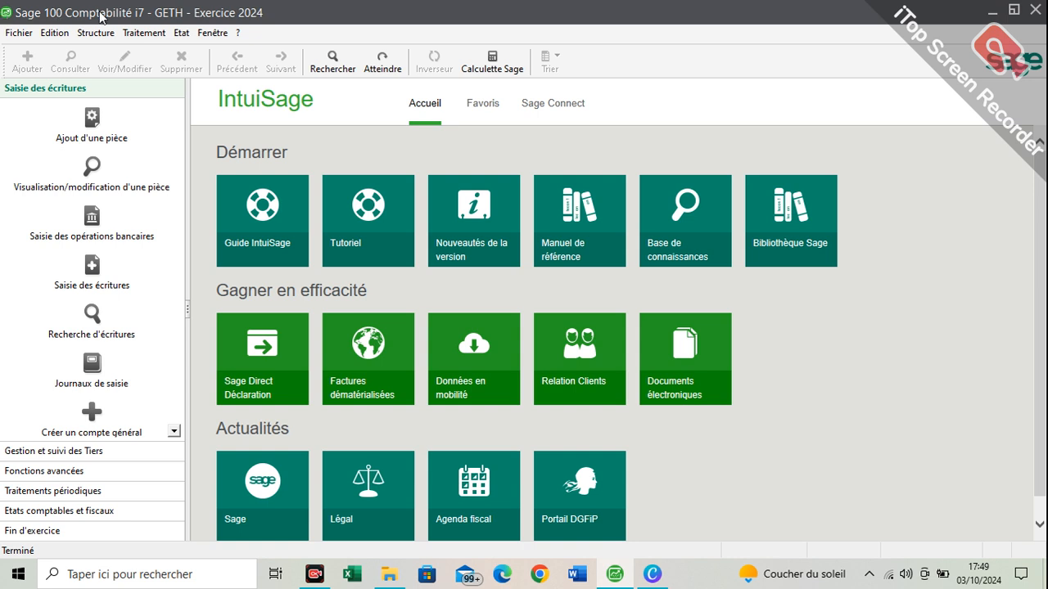
Start a configurable-format import using the IMPORT PLAN COMPRABLE format from the desktop (Bureau)
click(6, 33)
mouse_move(167, 217)
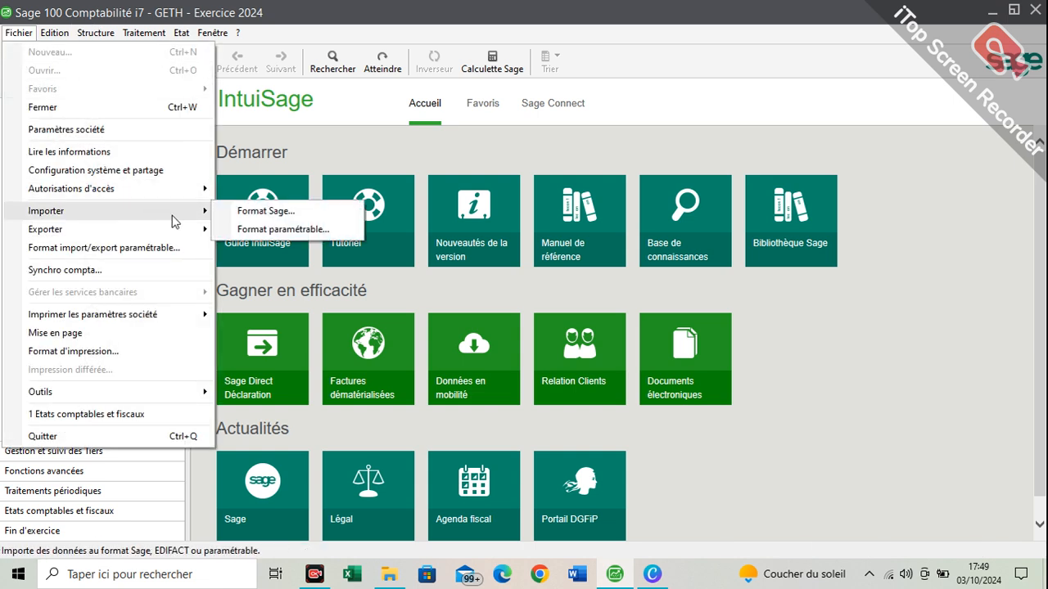
click(288, 230)
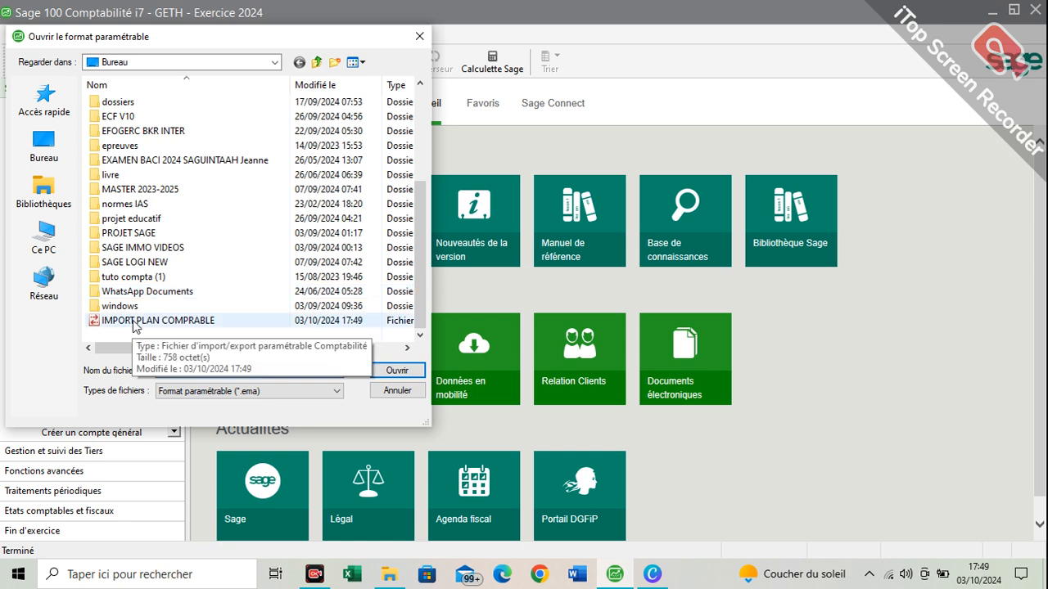
click(135, 320)
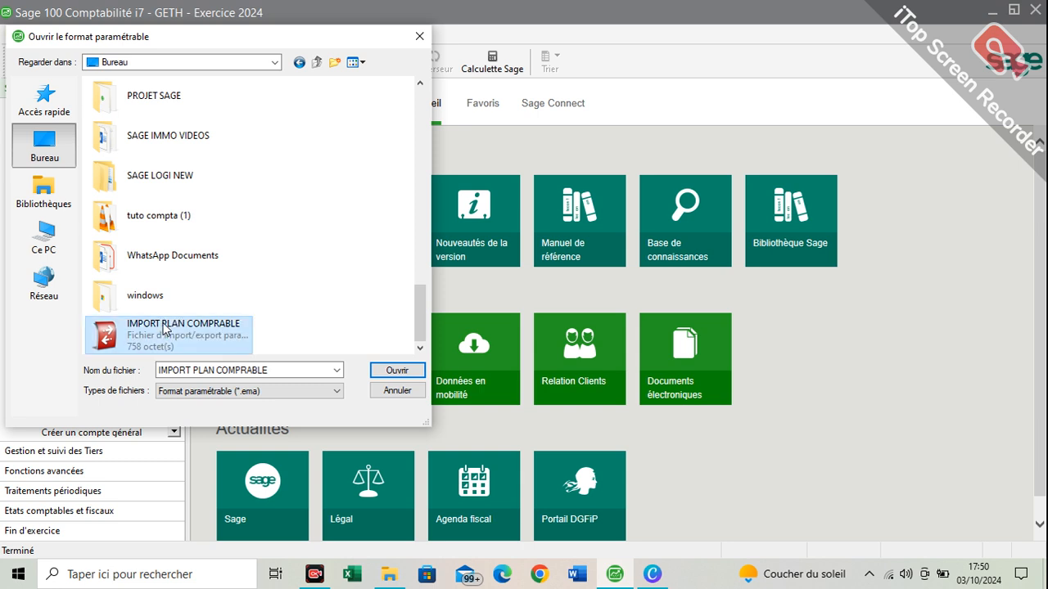
click(397, 372)
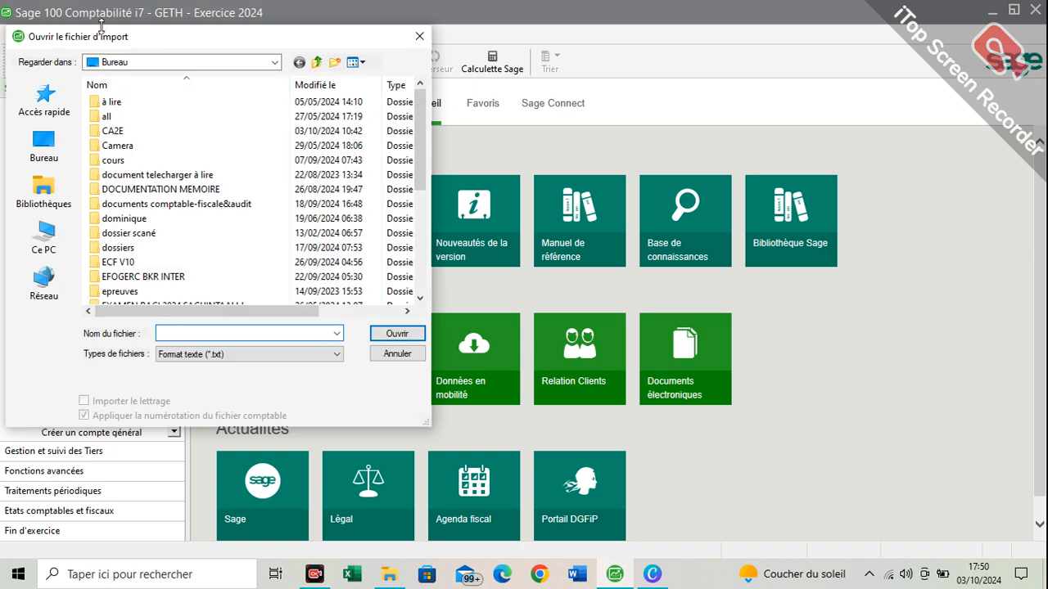
Import the PLAN COMPTA GEN DEF text file from the desktop with the chosen format and acknowledge the end of the procedure
scroll(180, 215, down, 5)
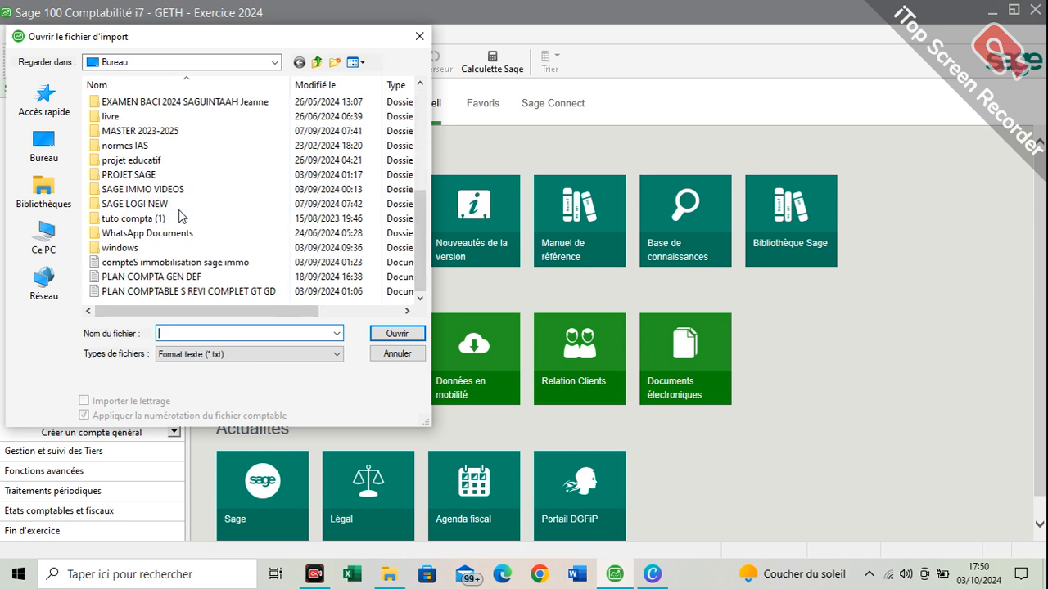
click(184, 282)
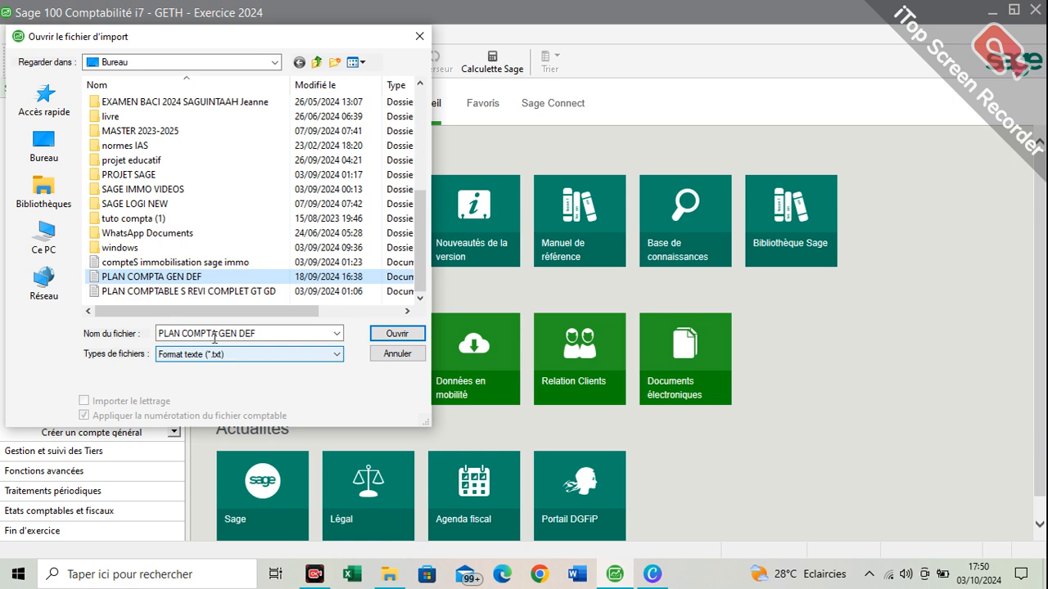
click(394, 334)
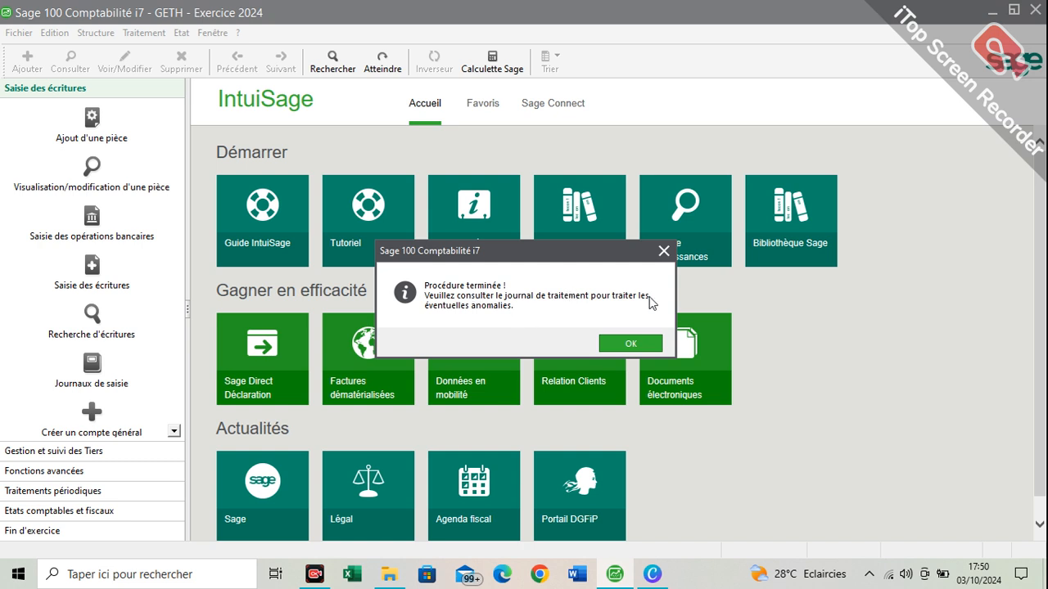
click(633, 349)
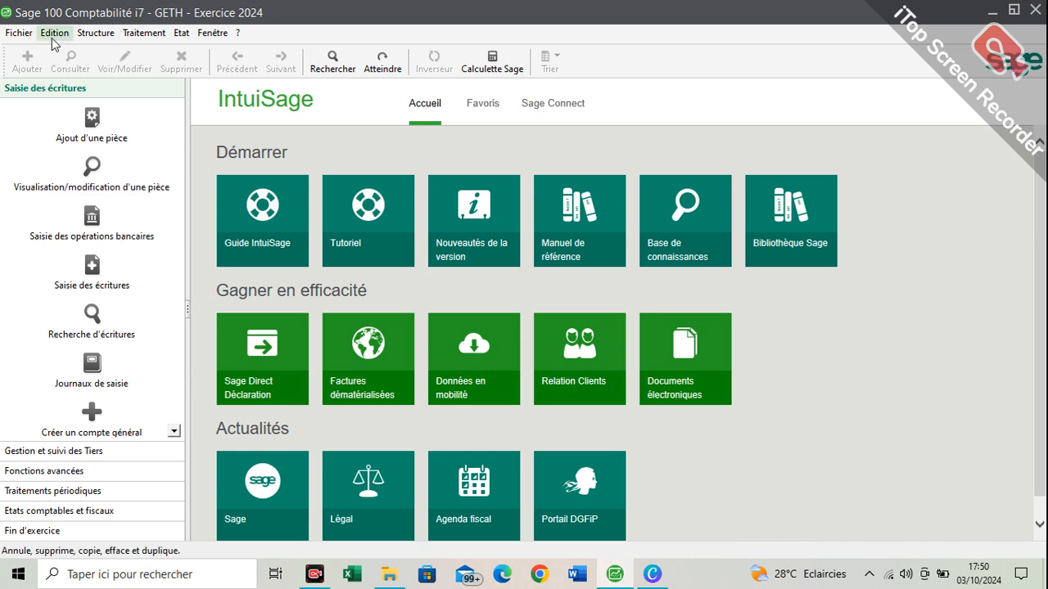
Examine the imported accounts in the maximized Plan Comptable list and close it
click(92, 37)
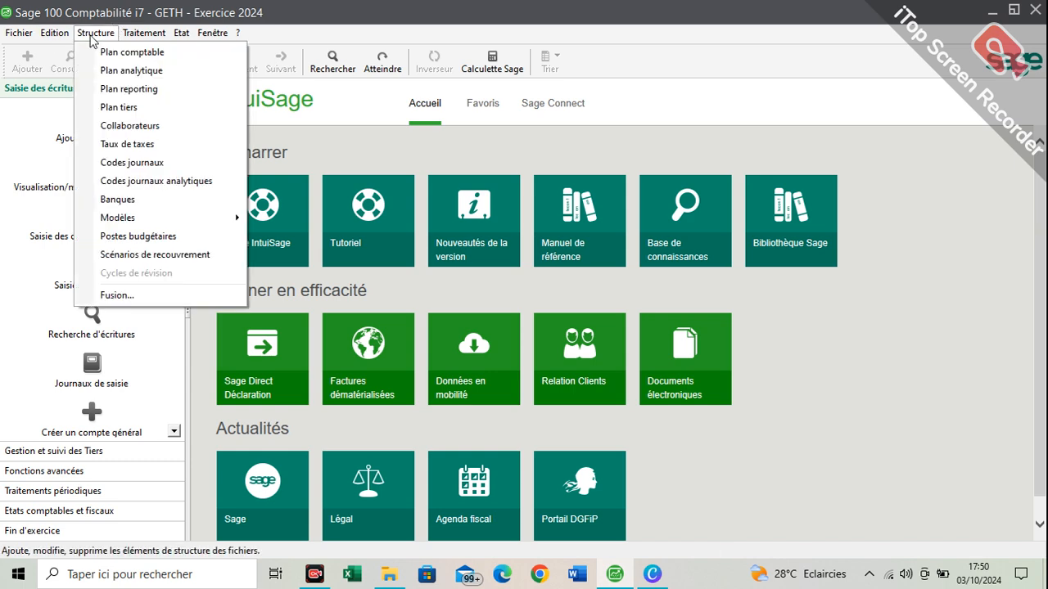
click(121, 54)
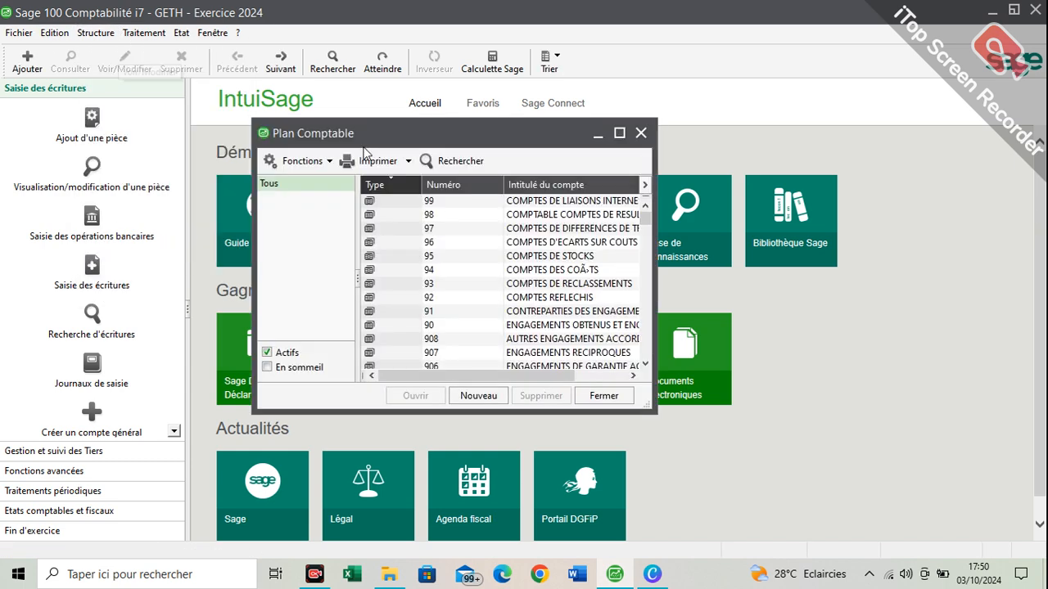
double_click(414, 138)
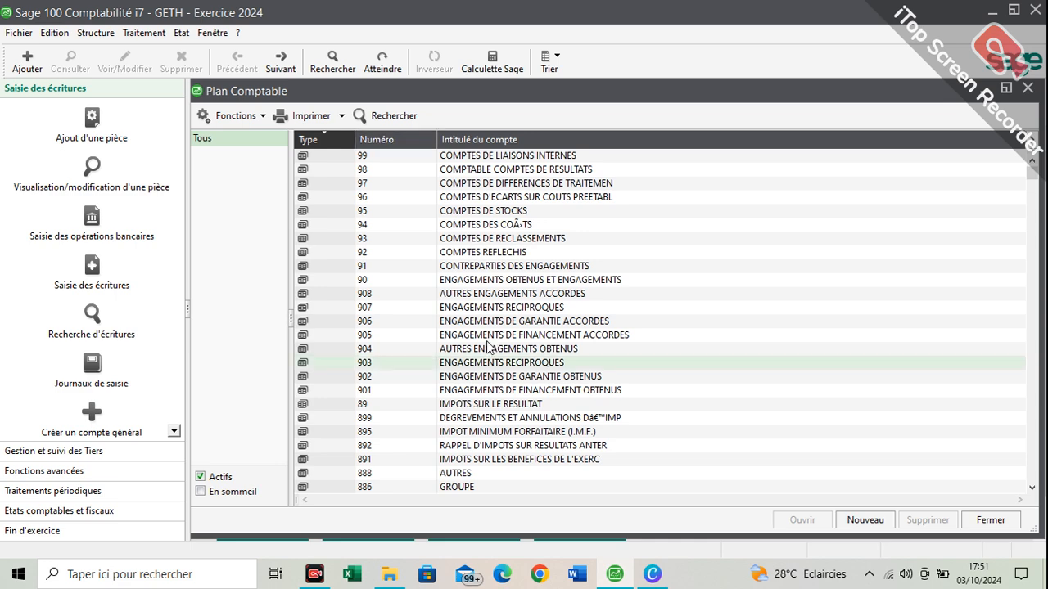
scroll(489, 347, down, 10)
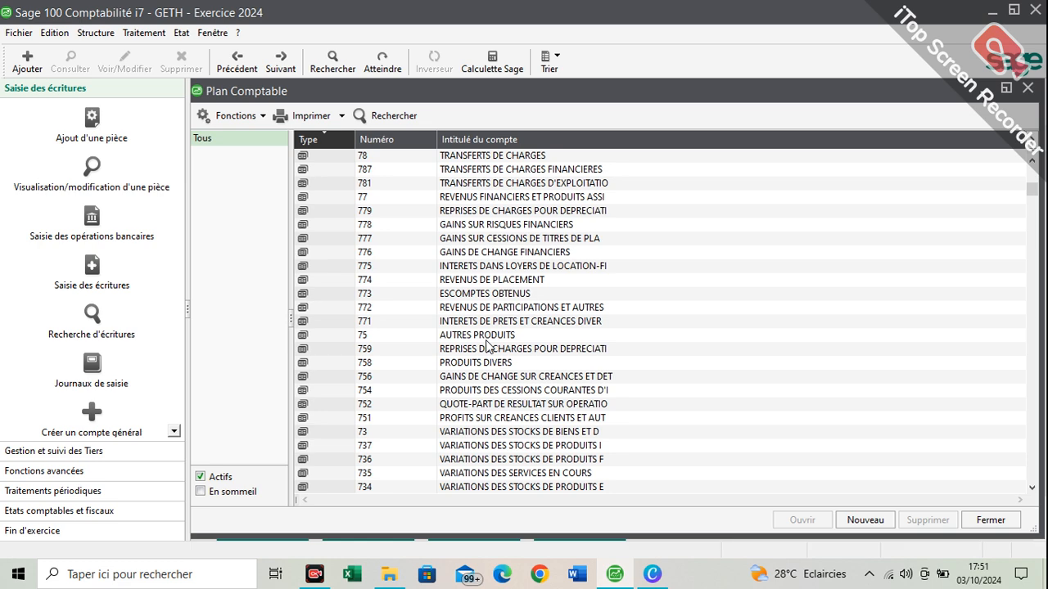
scroll(489, 347, down, 15)
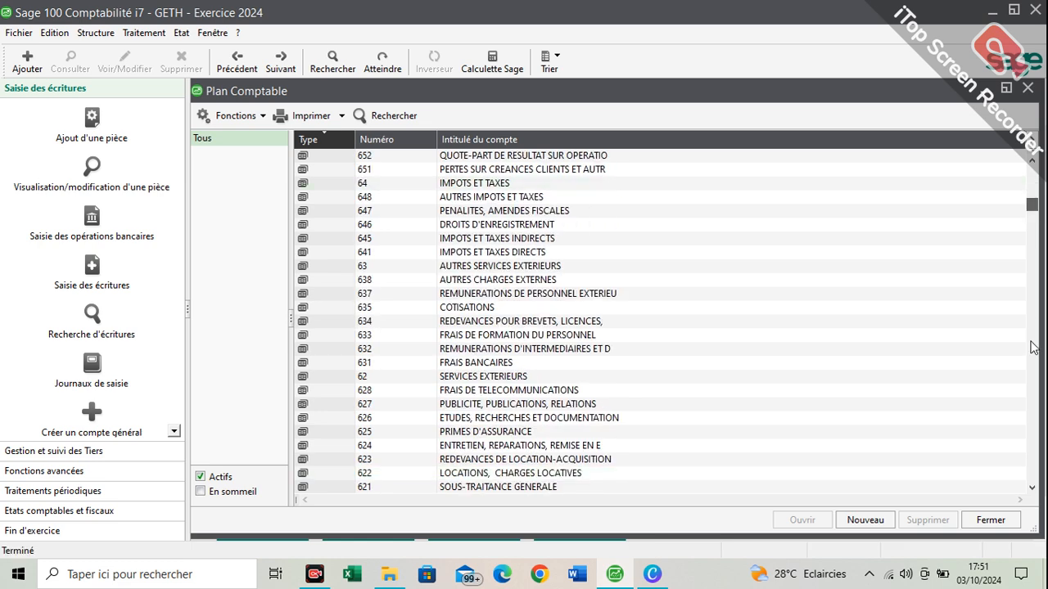
drag(1031, 343, 647, 259)
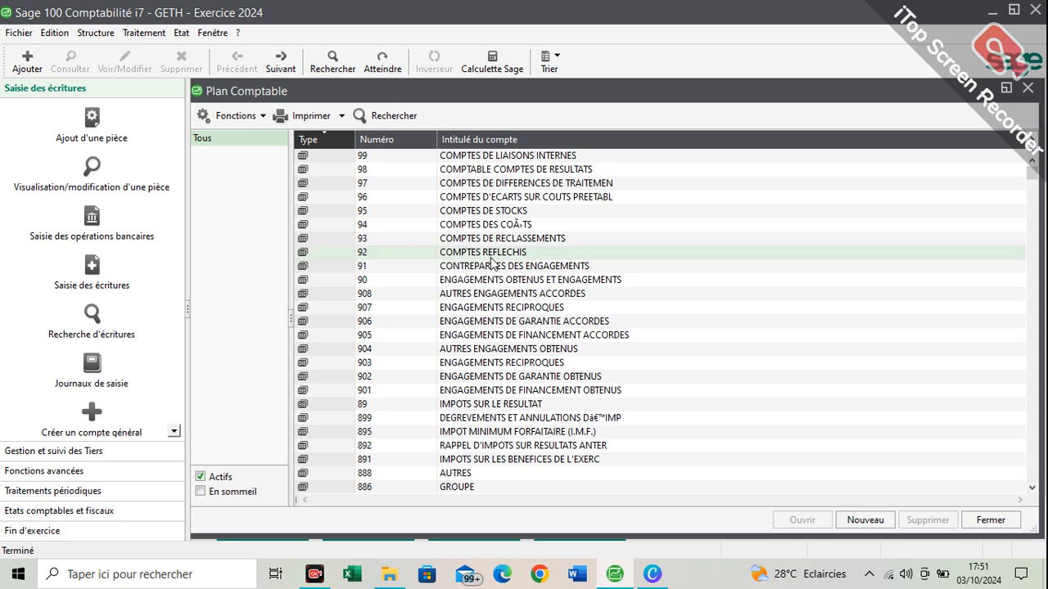
click(1028, 89)
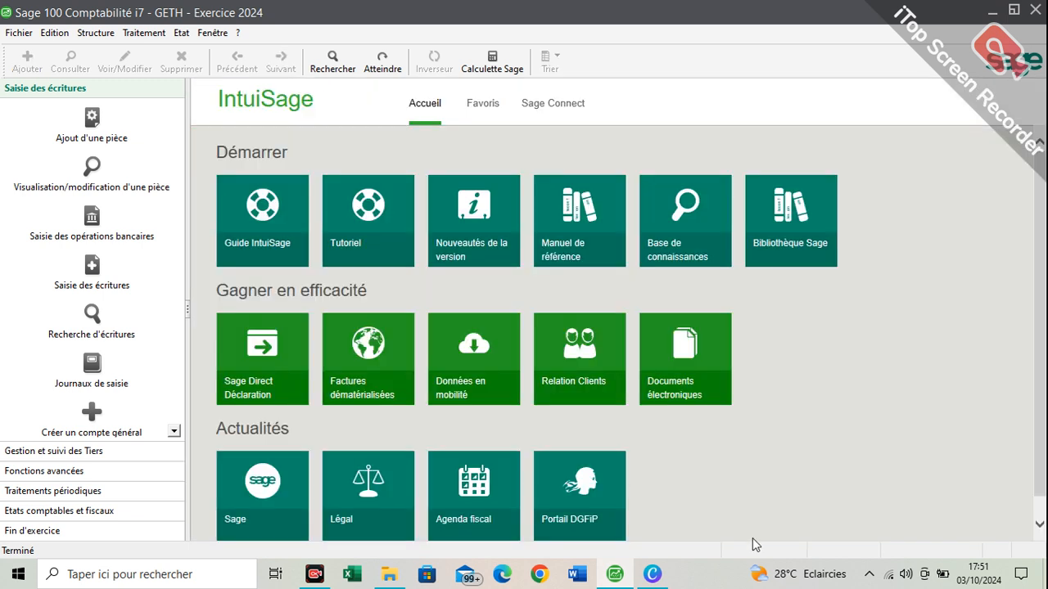